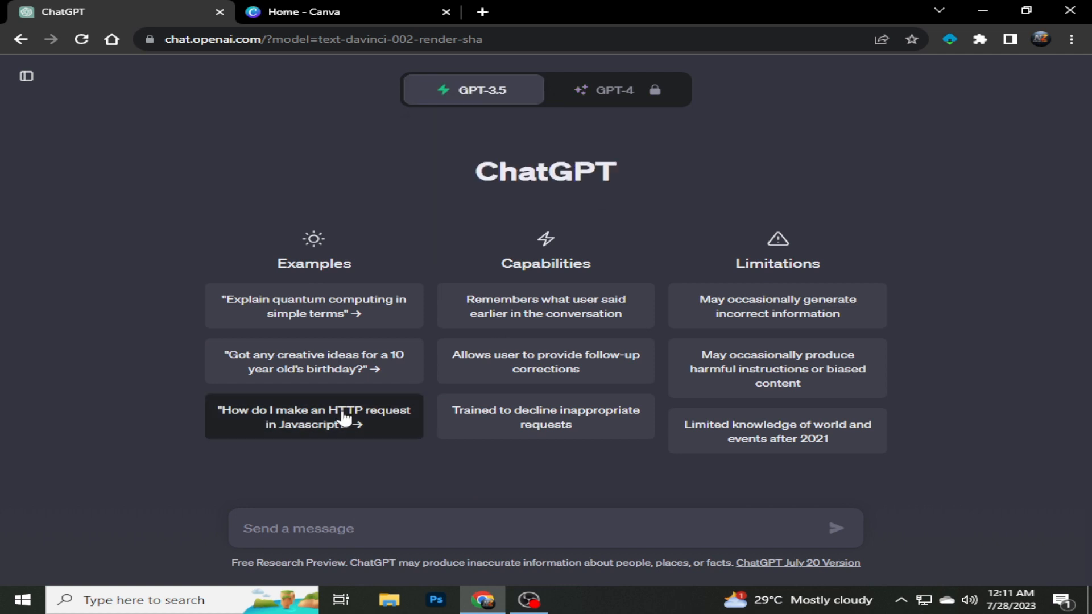
Step: Ask ChatGPT for 50 boys' and girls' facts in a two-column table, one column each, using "Boys" or "Girls" instead of "They"
right_click(361, 523)
left_click(300, 527)
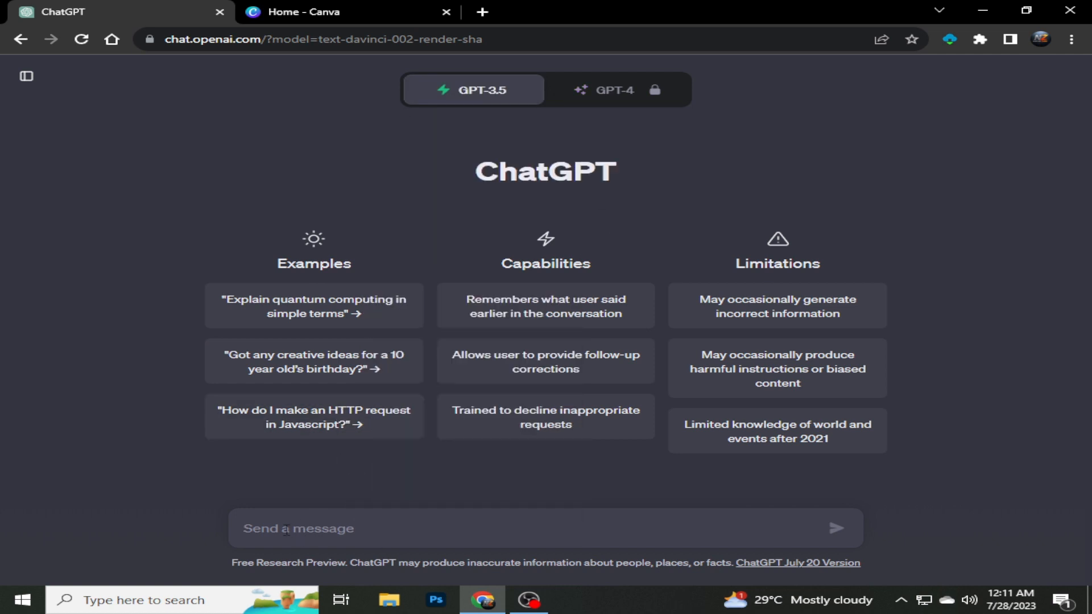
type("facts about a guy that a girl should know about: 1)if a guy likes you a lot, he will make fun of you a lot 2) When a girl likes you a lot, she may tease you playfully. i need 50 facts of guys and girls in the similar format. i need these in a table format and 2 columns...divide all the facts in 2 cloumns. First column is boys facts and 2nd column is girls facts. And don’t use \"They\". Use either \"Boys\" or \"Girls\".")
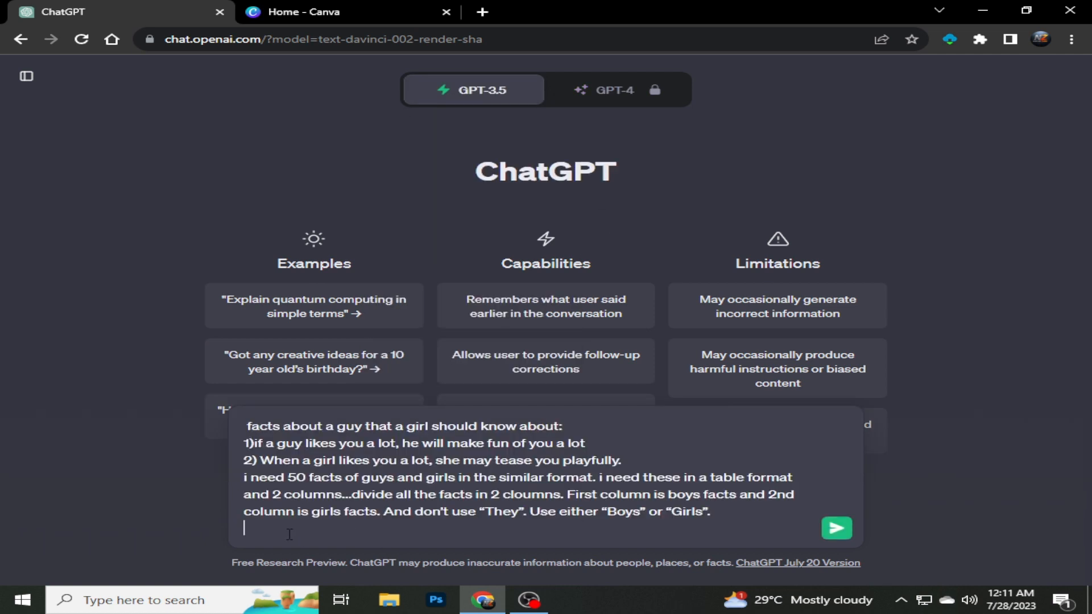
left_click(837, 530)
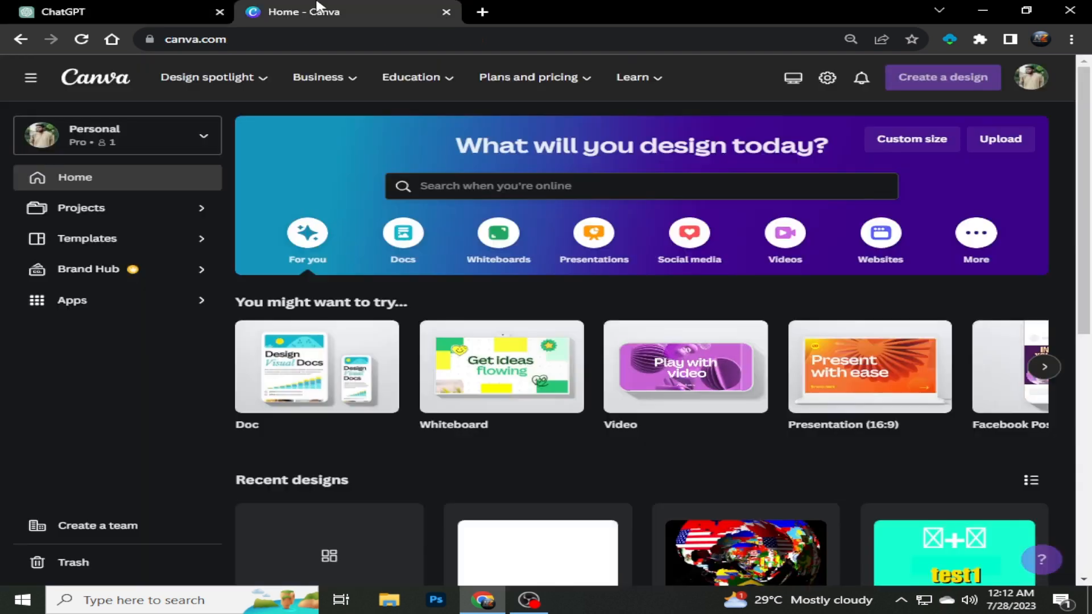
Step: Switch to Canva, search the design types for "mobile video", and create a blank 1080 x 1920 px Mobile Video
left_click(301, 11)
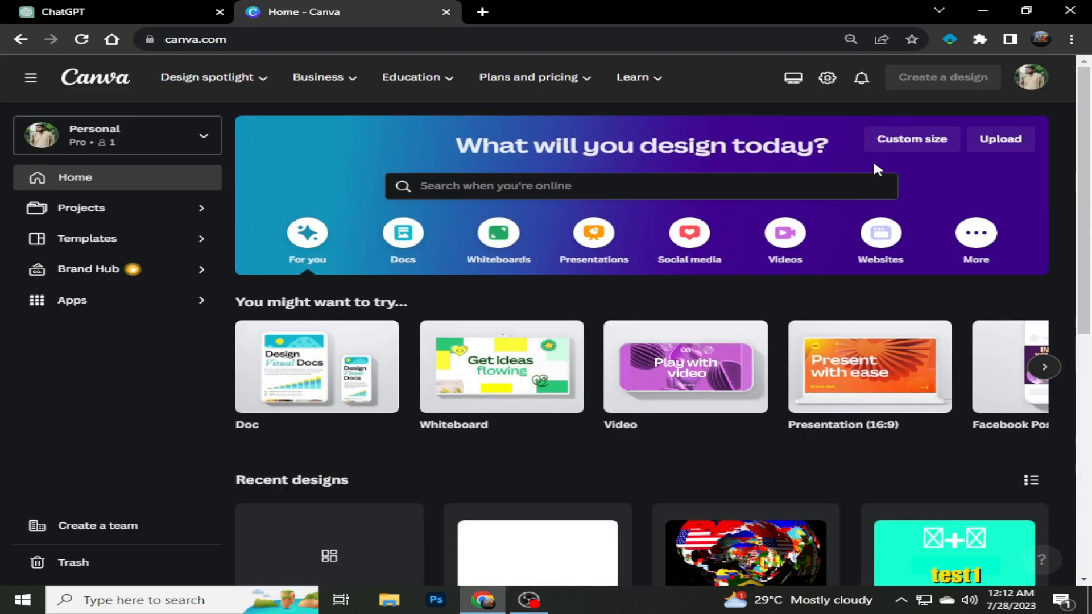
left_click(934, 76)
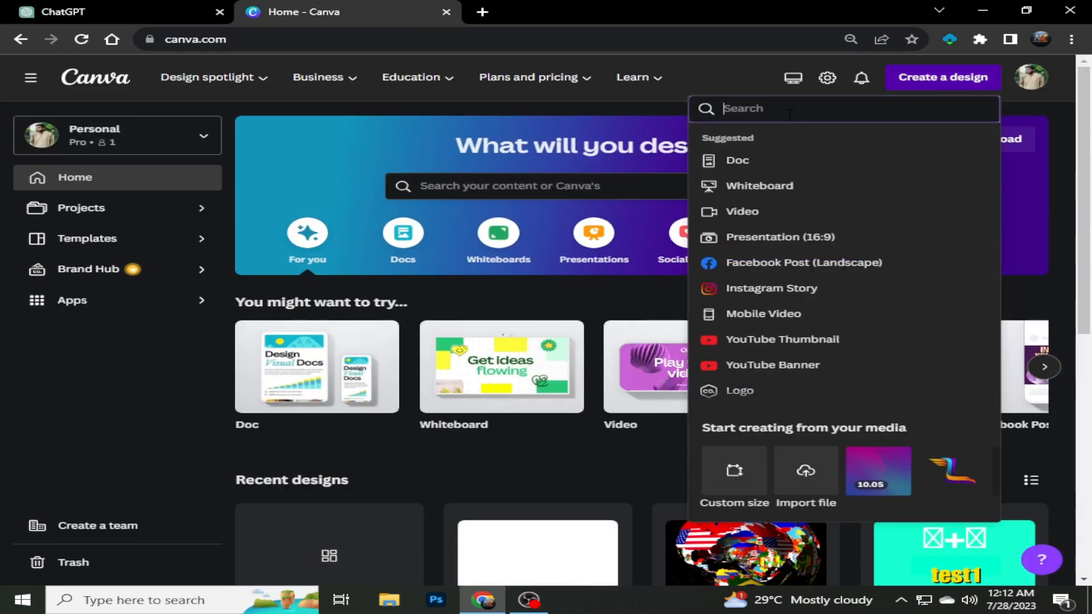
type("mobile video")
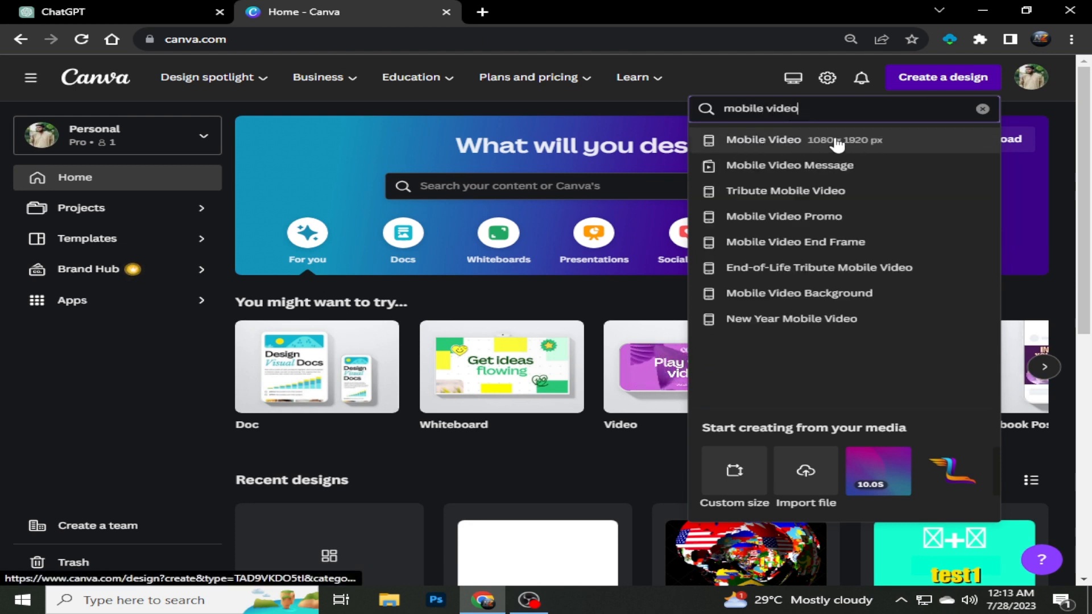
left_click(752, 145)
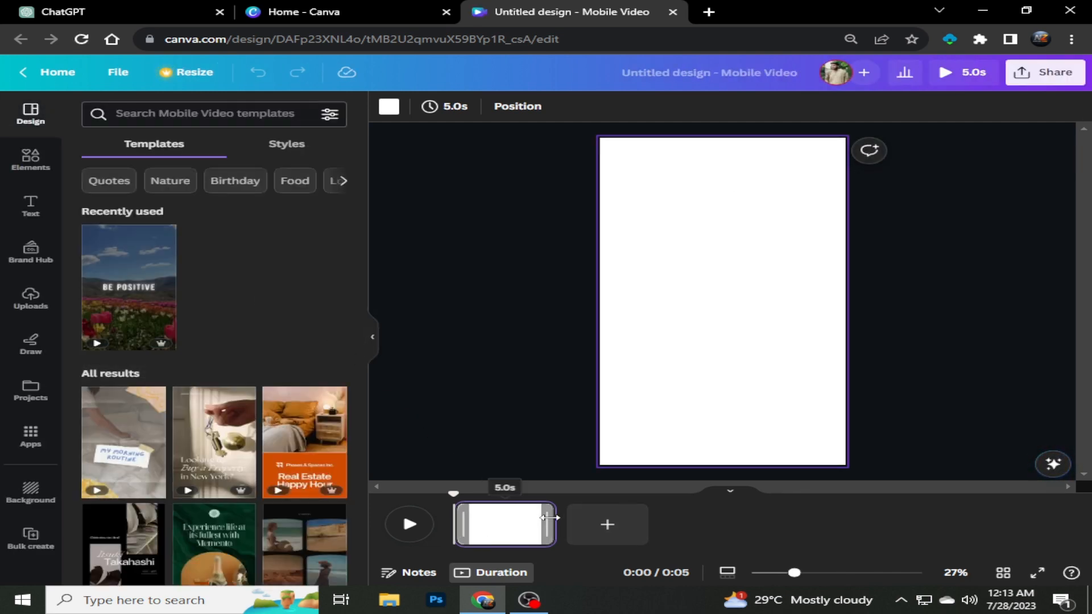
Step: Set up a 10-second page with the moon-over-water Quotes template and delete its quote text
left_click_drag(549, 518, 654, 509)
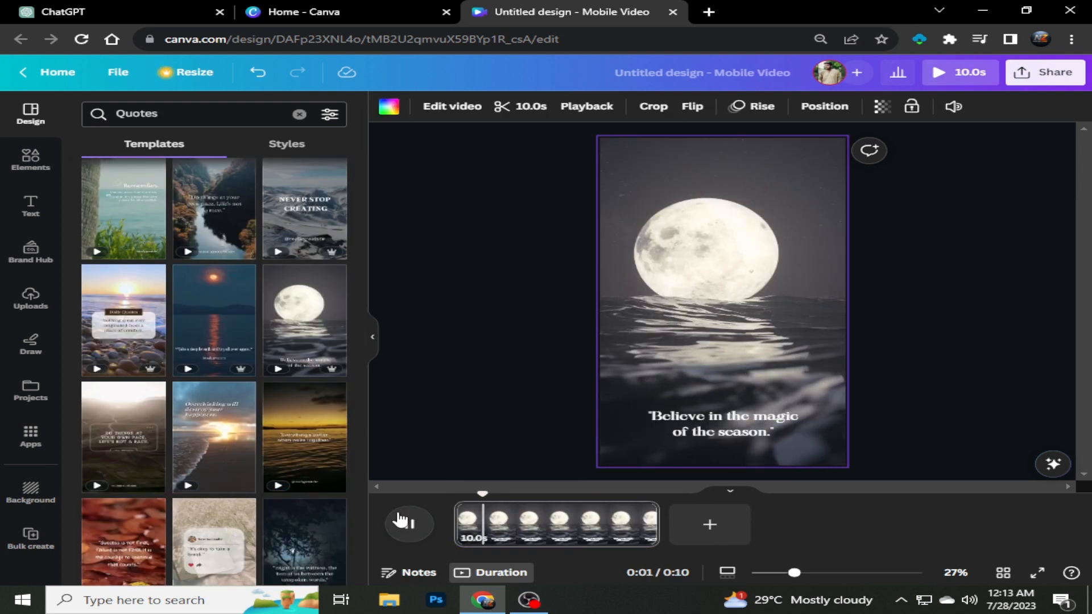
left_click(721, 426)
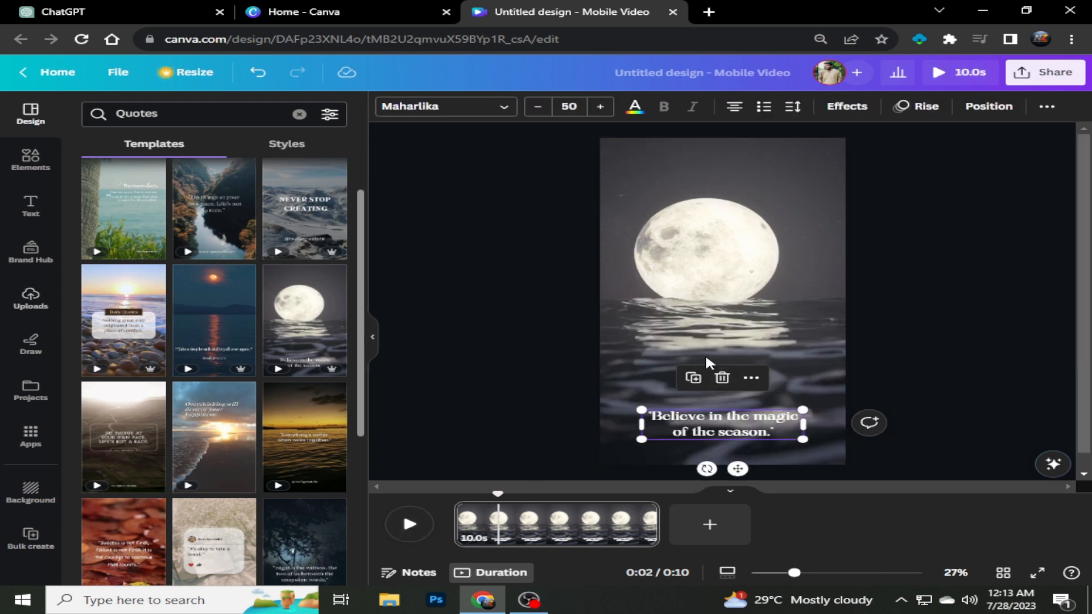
left_click(722, 378)
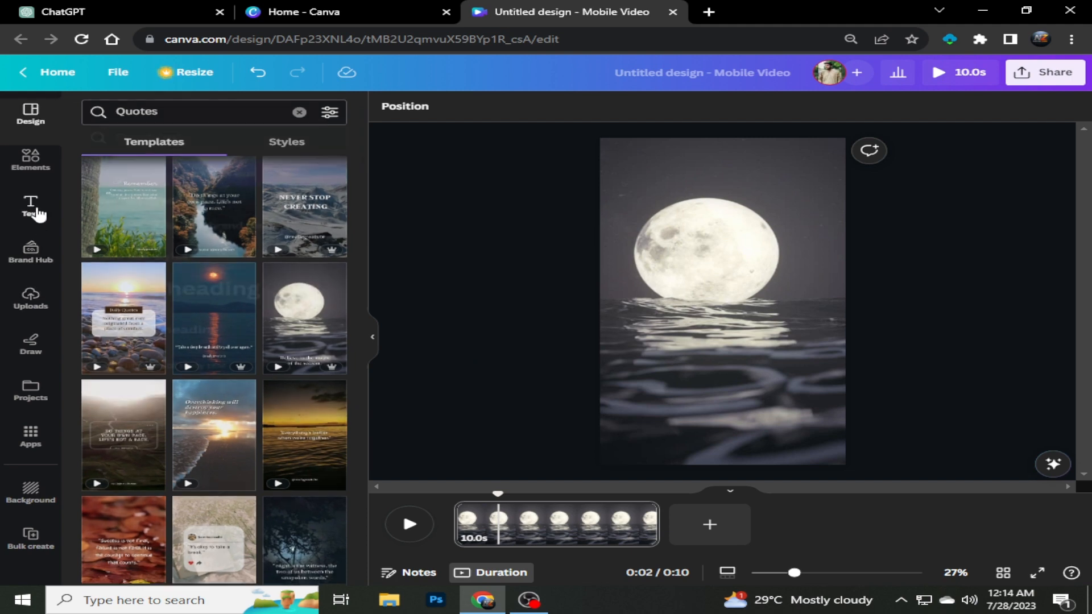
Step: Add a heading to the page reading "BOYS VS GIRL FACTS"
left_click(31, 206)
left_click(171, 265)
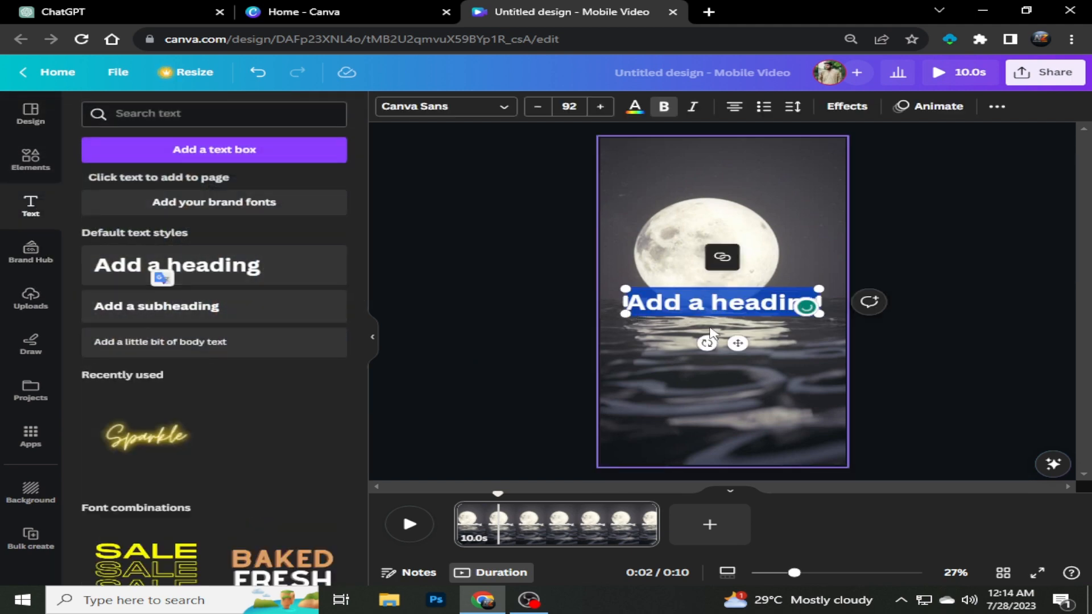
key("BackSpace")
type("BOYS")
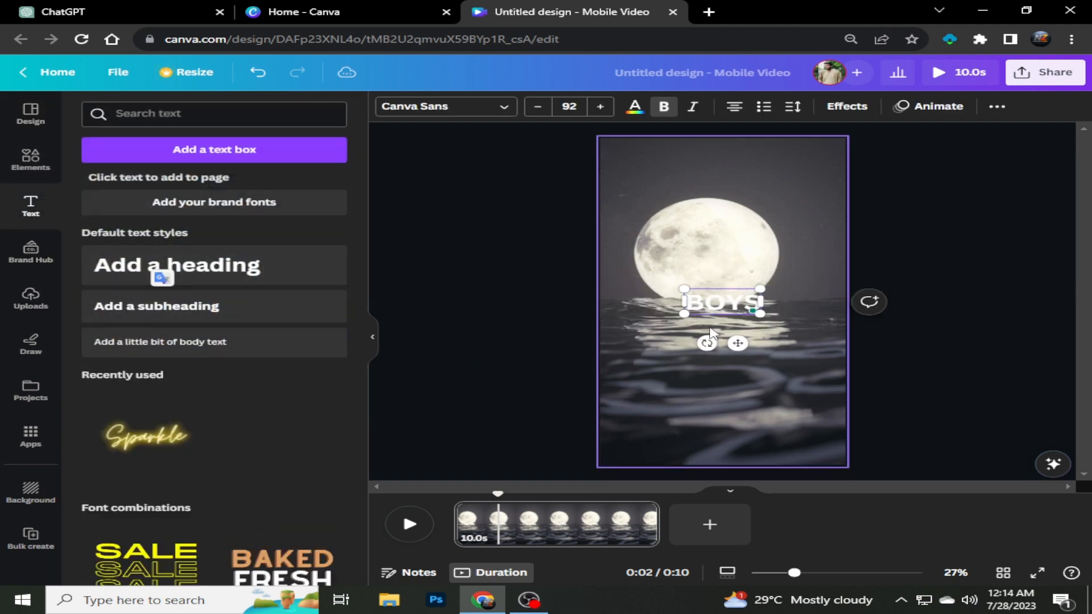
type(" VS GIRL FACTS")
Step: Set the whole title's text color to yellow #FFDE00
key("ctrl+a")
left_click(635, 106)
left_click(99, 184)
left_click(133, 294)
left_click(328, 216)
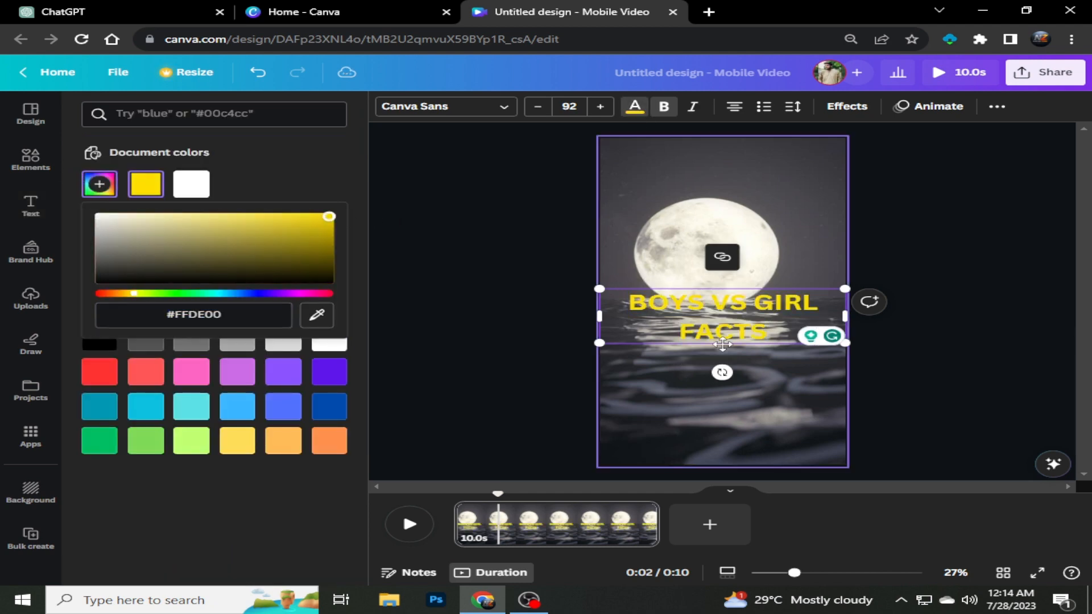
Step: Give the title a black shadow with offset 57, blur 50 and transparency 100, and move it to the top of the page
left_click(846, 106)
left_click(206, 186)
left_click(317, 393)
left_click(95, 358)
left_click_drag(182, 373, 331, 374)
left_click_drag(82, 337, 206, 337)
left_click_drag(206, 265, 223, 266)
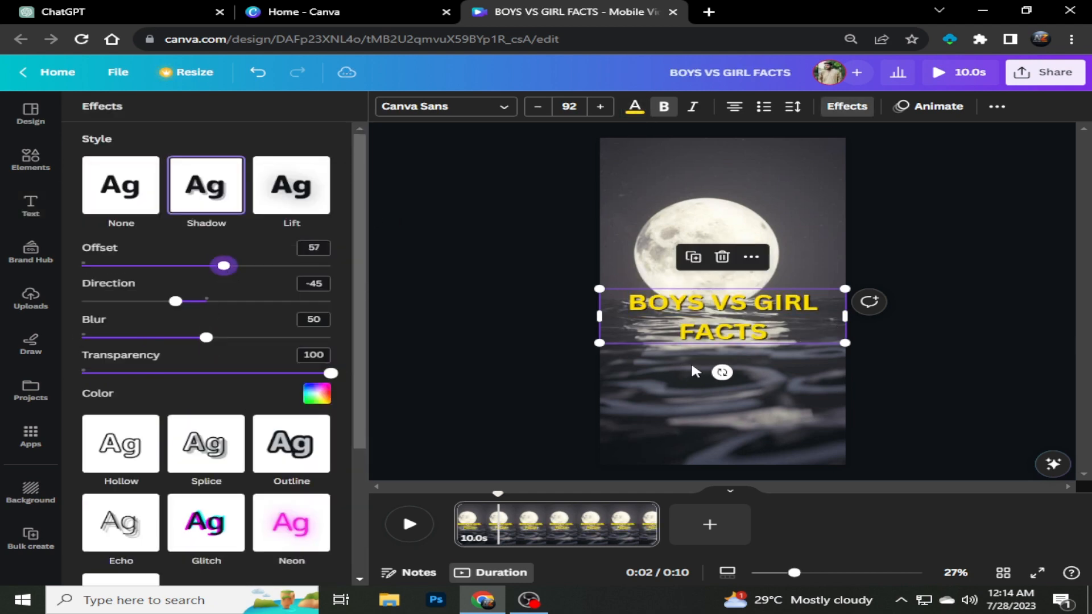
mouse_move(722, 373)
left_mouse_down()
mouse_move(730, 304)
mouse_move(725, 372)
left_mouse_up()
left_click_drag(741, 332, 741, 187)
Step: Add two more headings below the title, one around the middle of the page and one in its lower part
left_click(30, 205)
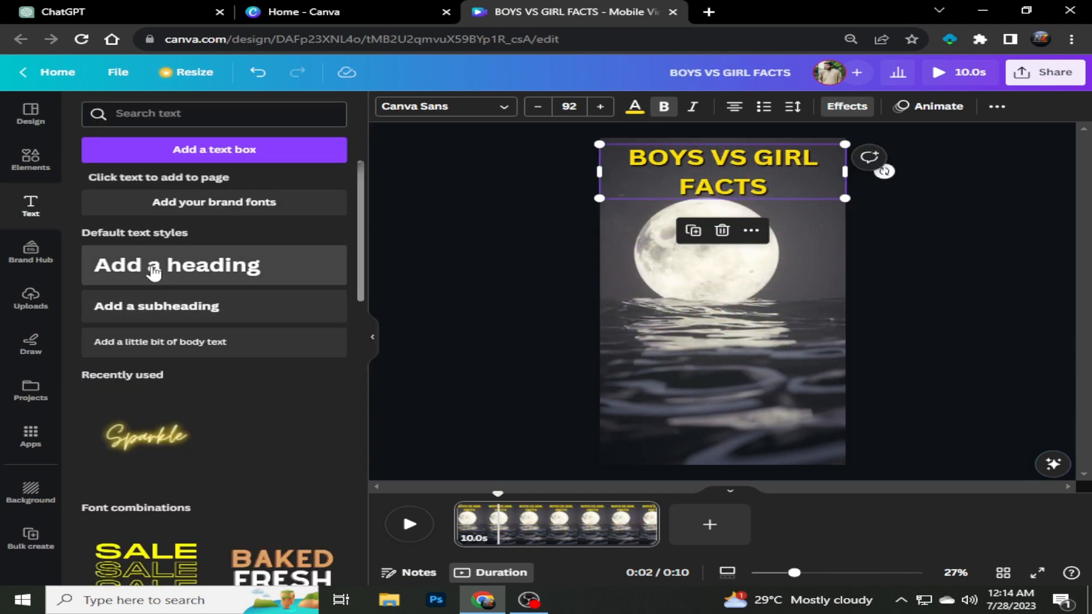
left_click(154, 272)
left_click(152, 265)
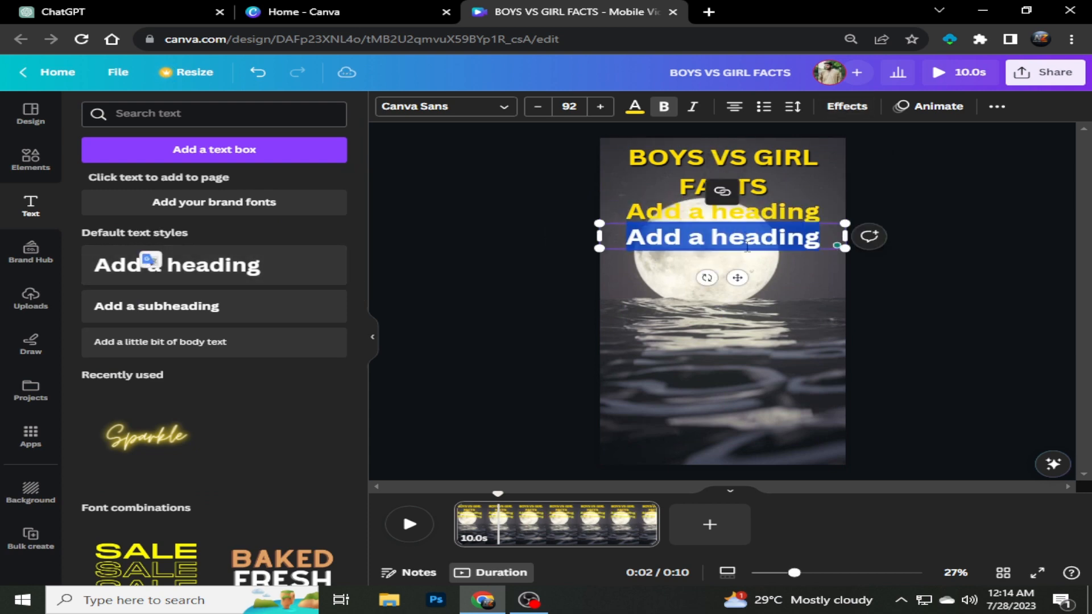
left_click_drag(738, 277, 737, 417)
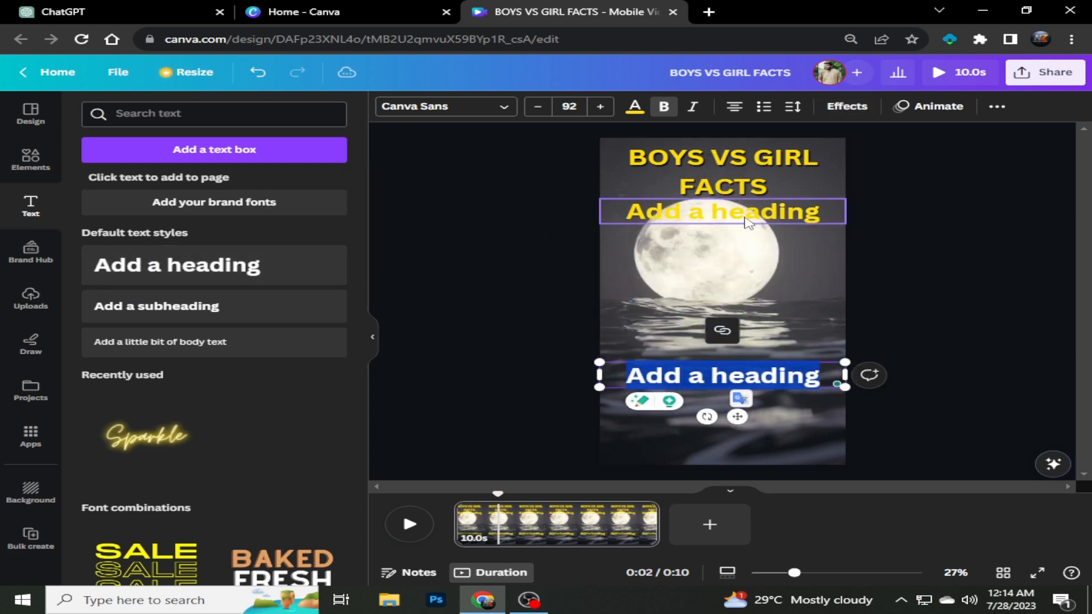
left_click_drag(748, 222, 745, 286)
left_click(113, 11)
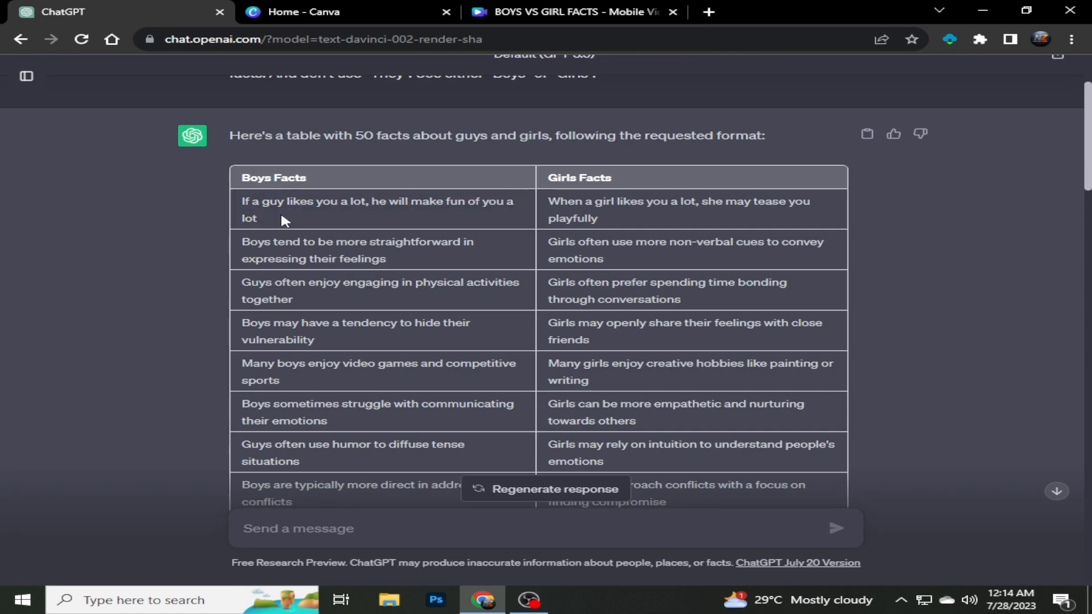
left_click(575, 11)
double_click(695, 279)
key("ctrl+v")
key("ctrl+z")
Step: Replace the upper placeholder heading with the first boys' fact from ChatGPT, "If a guy likes you a lot, he will make fun of you a lot"
left_click(114, 11)
left_click(575, 12)
double_click(721, 275)
type("If a guy likes you a lot, he will make fun of you a lot")
Step: Copy the first girls' fact from the ChatGPT table and paste it over the lower placeholder heading in Canva
left_click(114, 11)
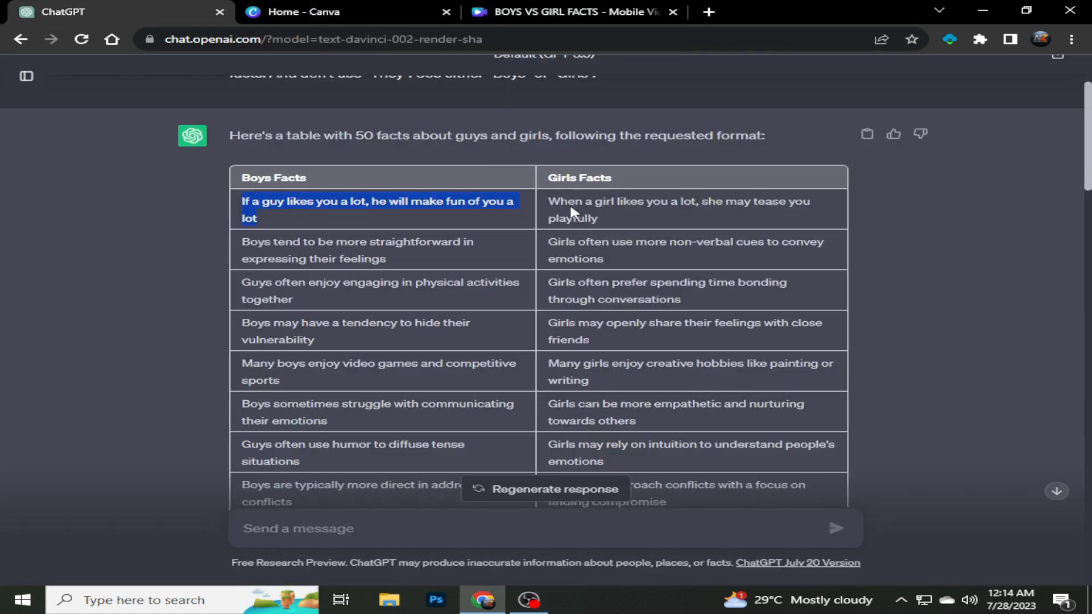
left_click_drag(548, 200, 598, 219)
key("ctrl+c")
left_click(575, 11)
double_click(722, 375)
key("ctrl+v")
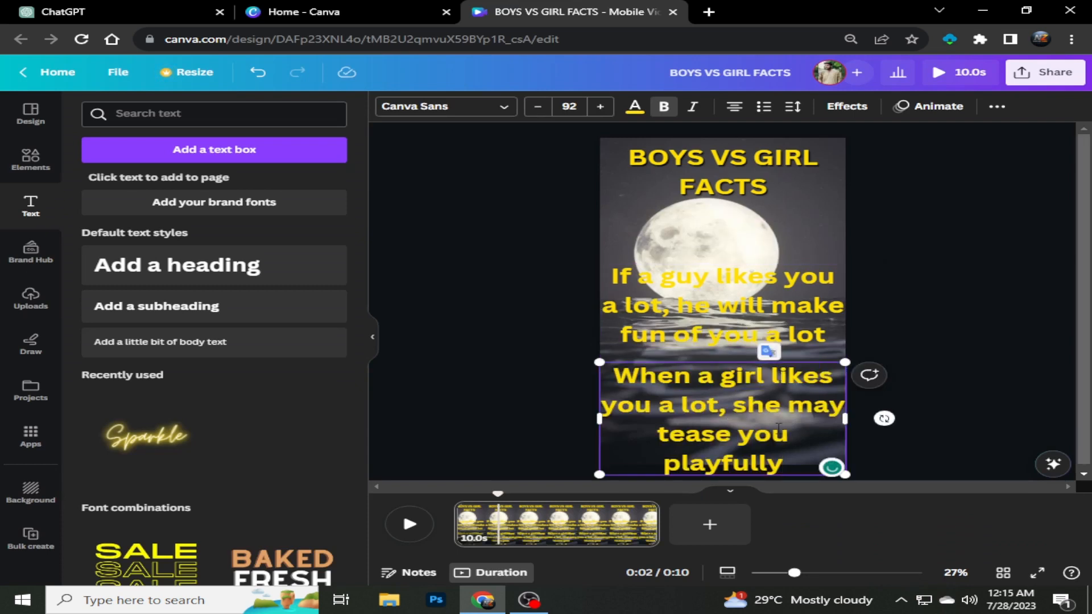
Step: Move both fact texts slightly upward so they fit on the page below the title
left_click_drag(754, 464, 752, 435)
left_click(937, 384)
left_click_drag(814, 416, 807, 405)
left_click_drag(768, 322, 768, 293)
Step: Set the guy fact's font to Libre Baskerville and its text color to light turquoise
left_click(447, 106)
left_click(134, 257)
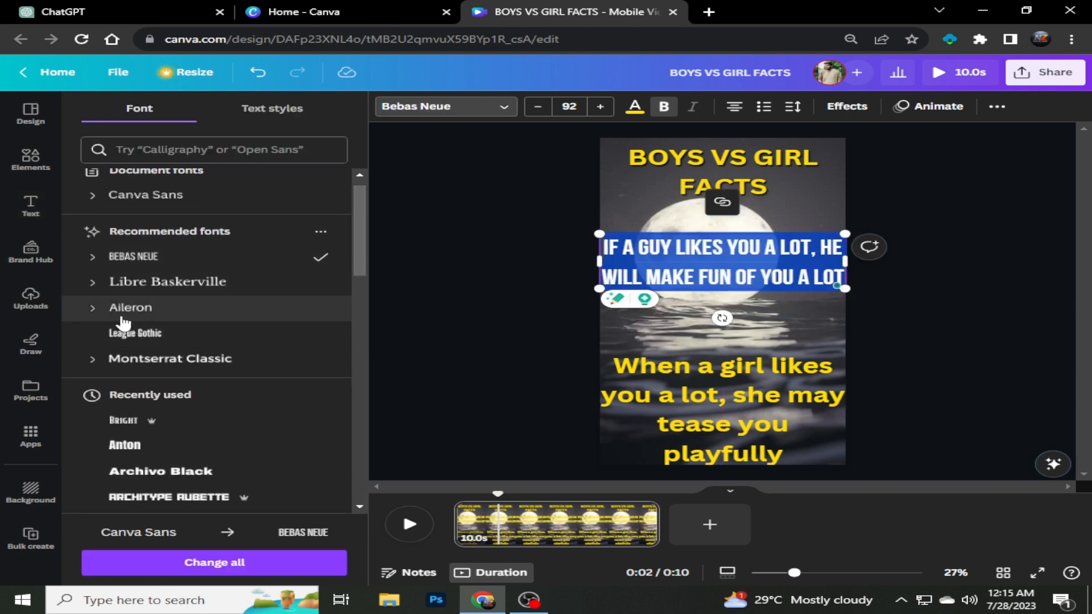
left_click(168, 281)
left_click(634, 106)
left_click(188, 407)
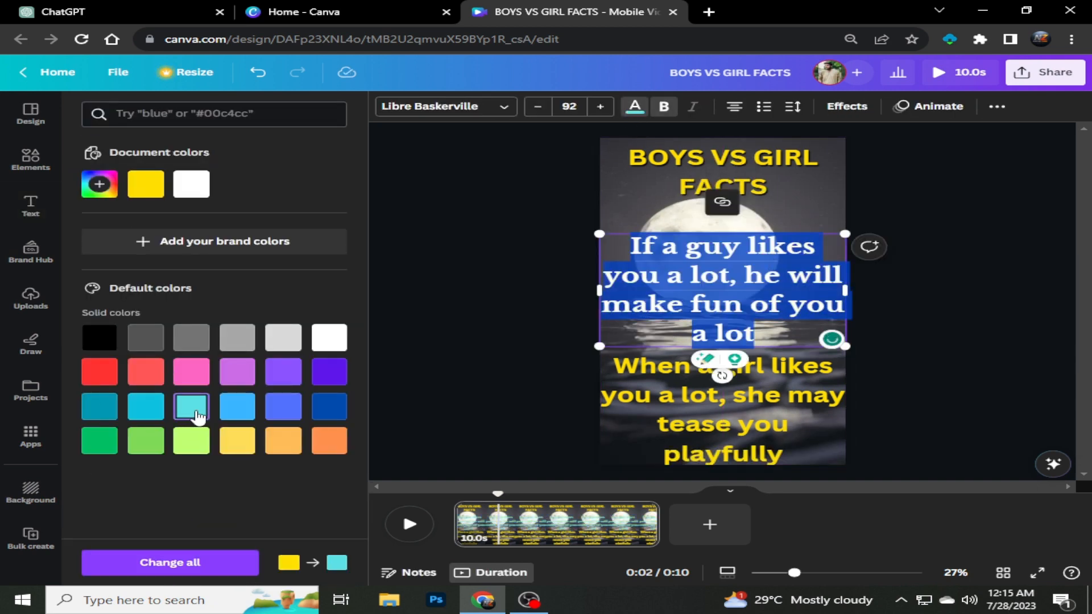
Step: Give the guy fact a black shadow with blur 50 and transparency 100
left_click(783, 300)
left_click(784, 299)
left_click(847, 106)
left_click(219, 196)
left_click(317, 393)
left_click(96, 359)
left_click_drag(96, 373, 331, 373)
left_click(206, 338)
Step: Color the girl fact light turquoise and give it a black shadow with transparency 100
double_click(722, 410)
left_click(635, 107)
left_click(149, 190)
left_click(847, 106)
left_click(206, 188)
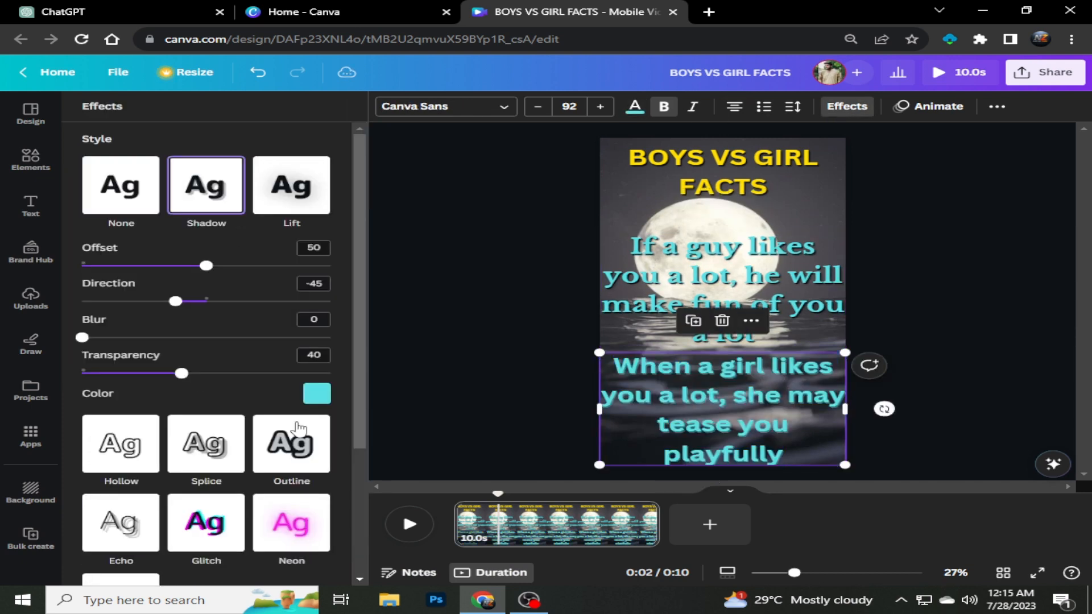
left_click(317, 393)
left_click(96, 359)
left_click_drag(181, 374, 331, 373)
left_click(886, 327)
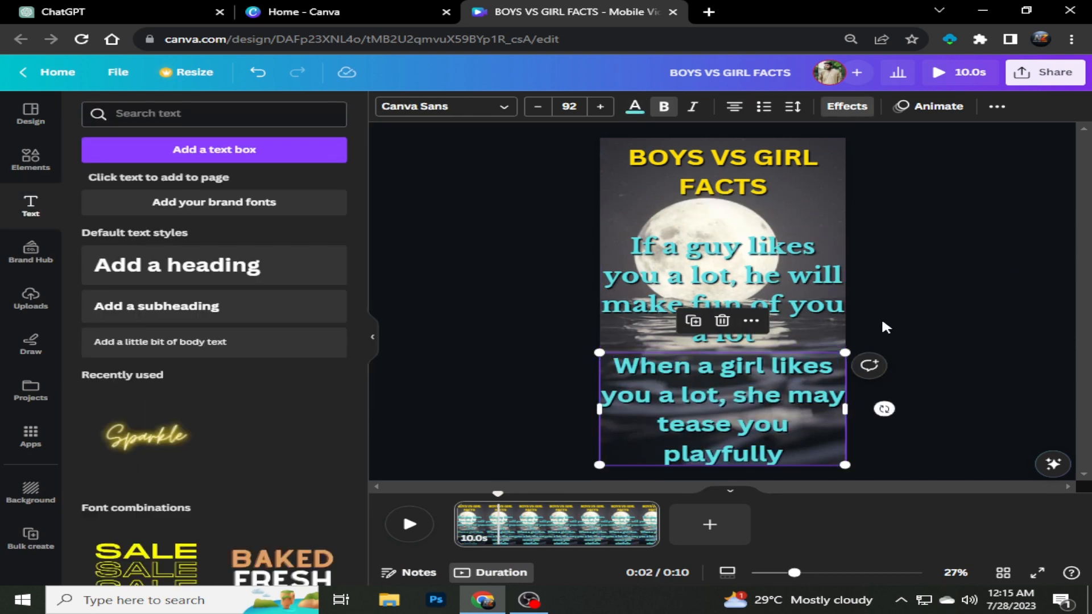
Step: Show the guy fact's timing on the timeline and trim its end to about 5 seconds
left_click(987, 298)
left_click(747, 290)
right_click(724, 276)
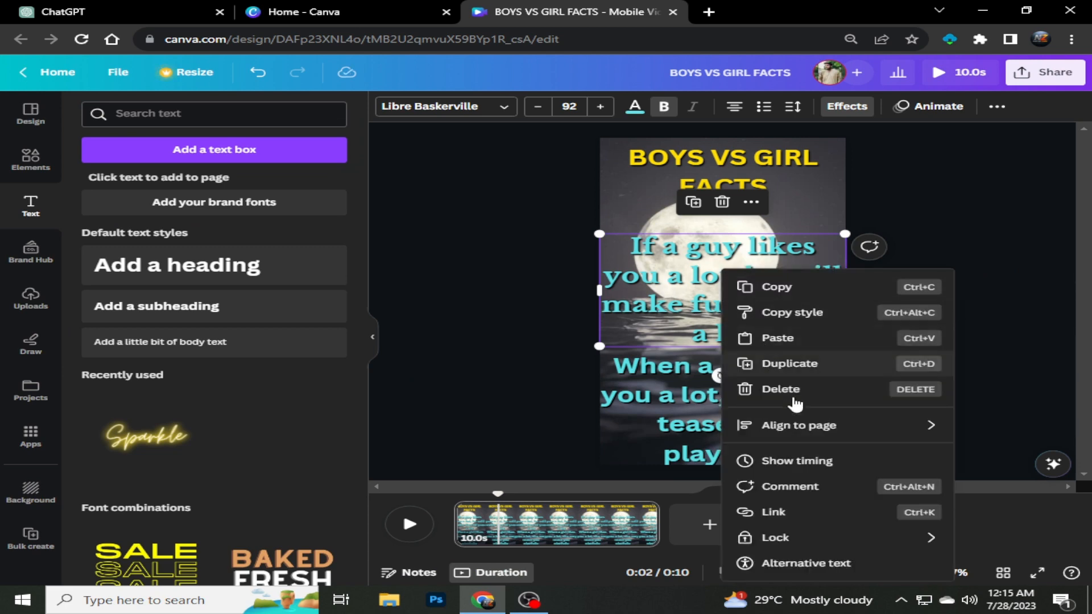
left_click(792, 461)
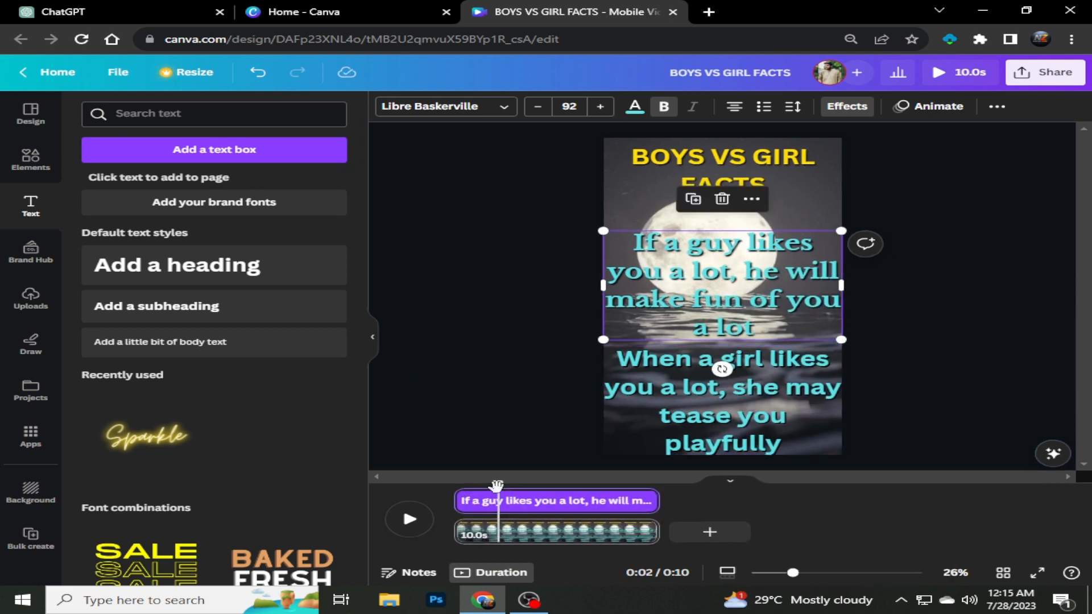
mouse_move(497, 487)
left_mouse_down()
mouse_move(464, 498)
mouse_move(468, 482)
mouse_move(483, 483)
left_mouse_up()
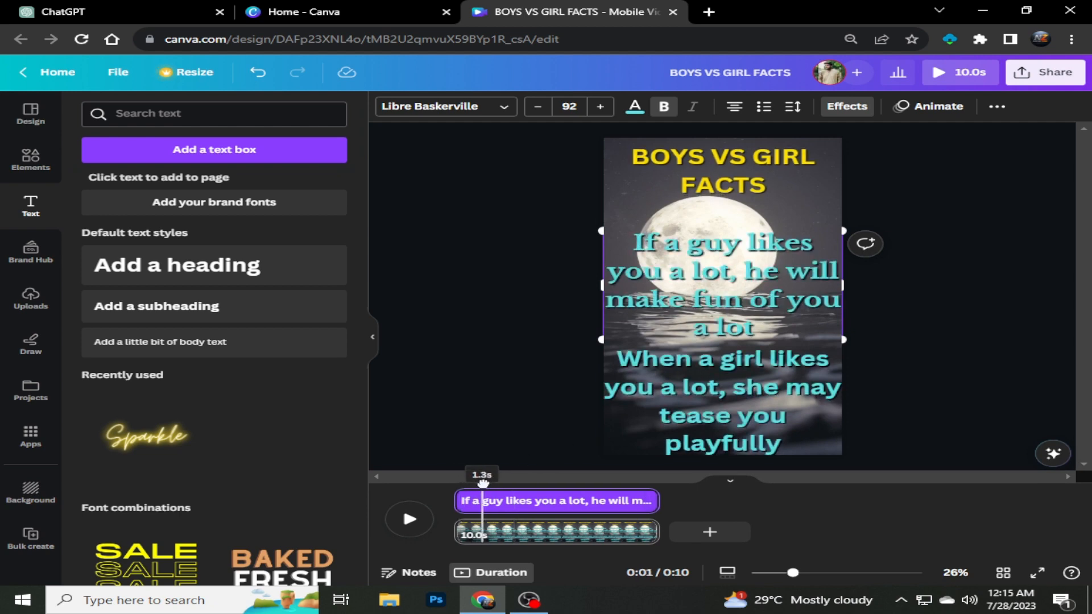
left_click_drag(496, 486, 507, 486)
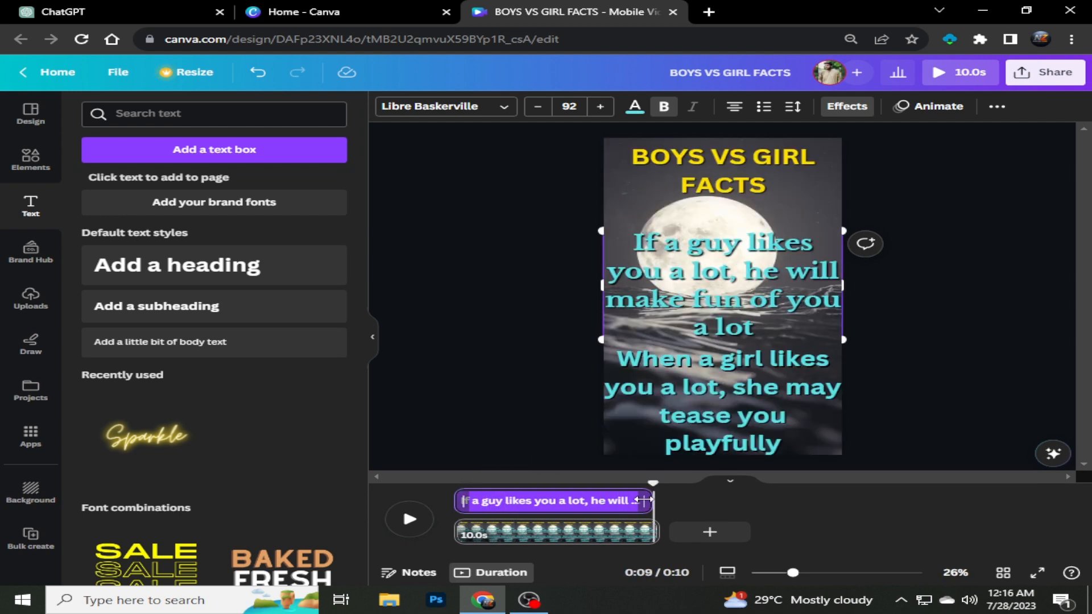
left_click_drag(649, 503, 626, 501)
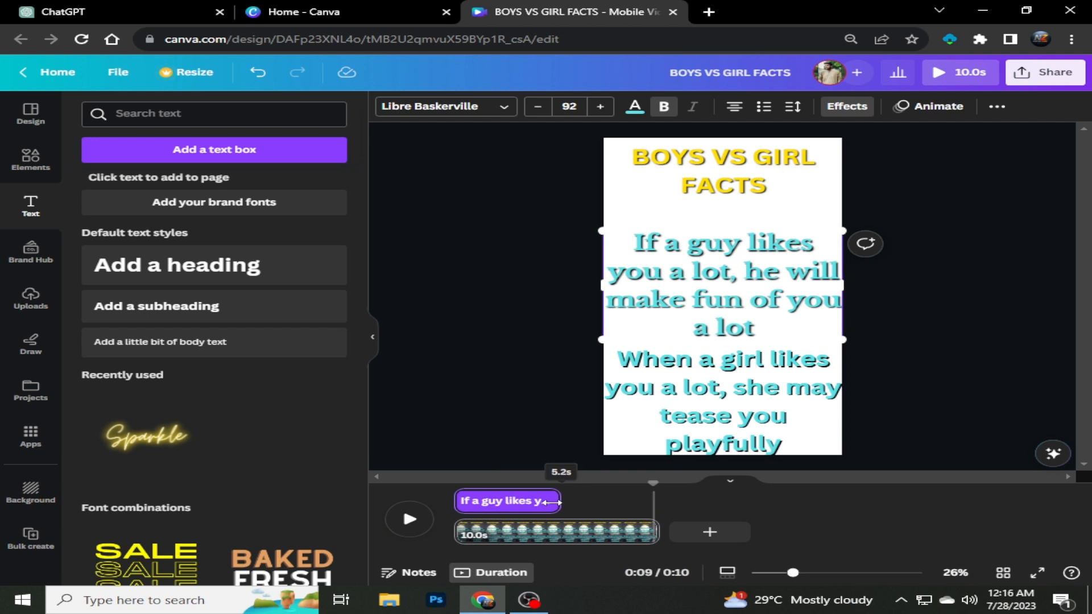
left_click_drag(549, 501, 548, 502)
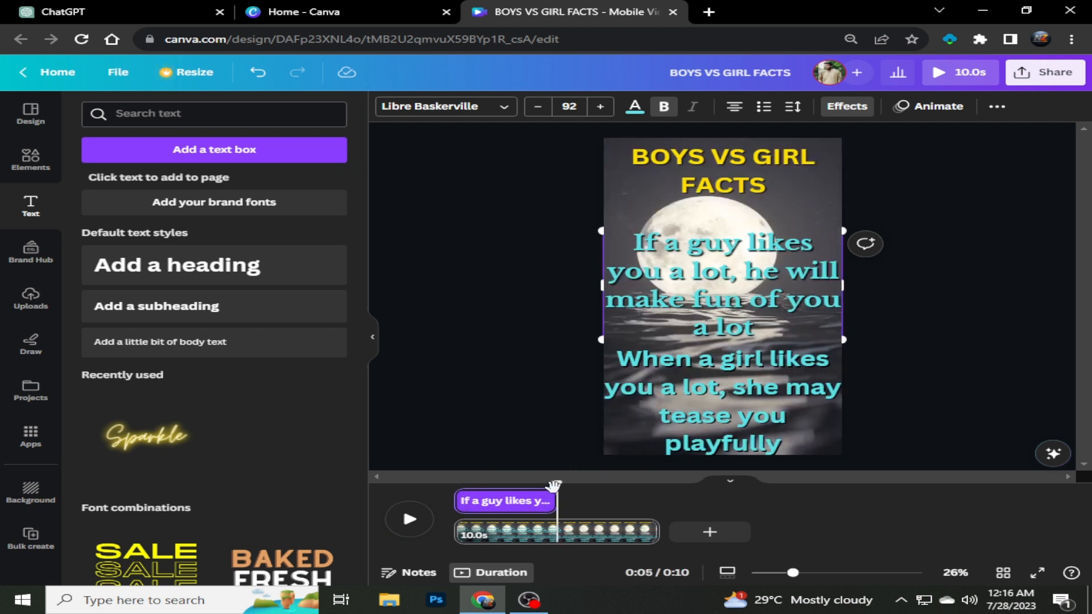
Step: Make the girl fact start at about 5 seconds in the guy fact's place, and play back the video
left_click(726, 392)
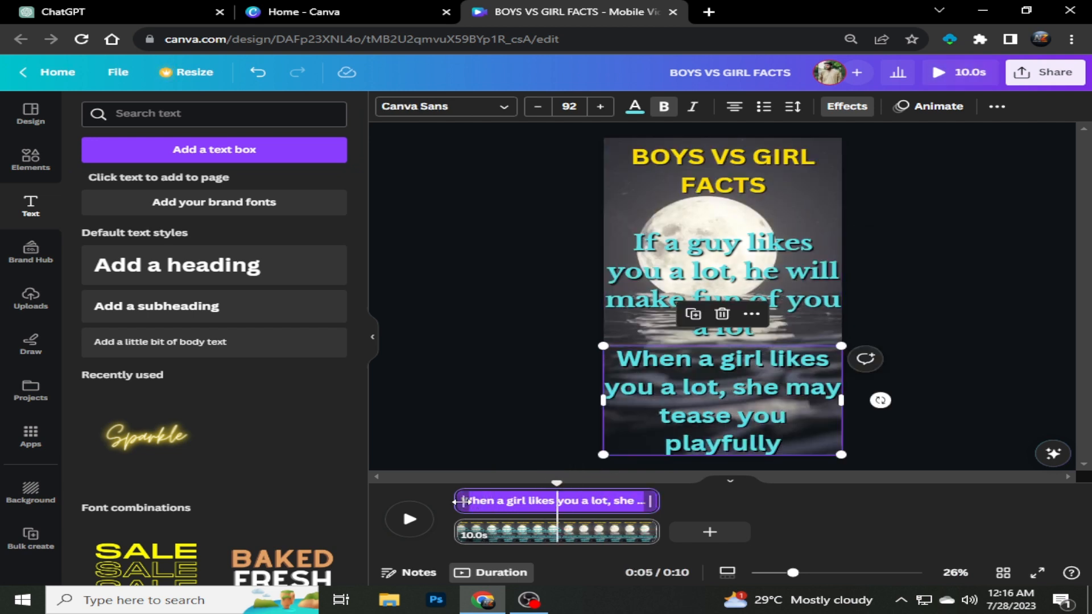
left_click_drag(463, 501, 556, 501)
left_click(409, 520)
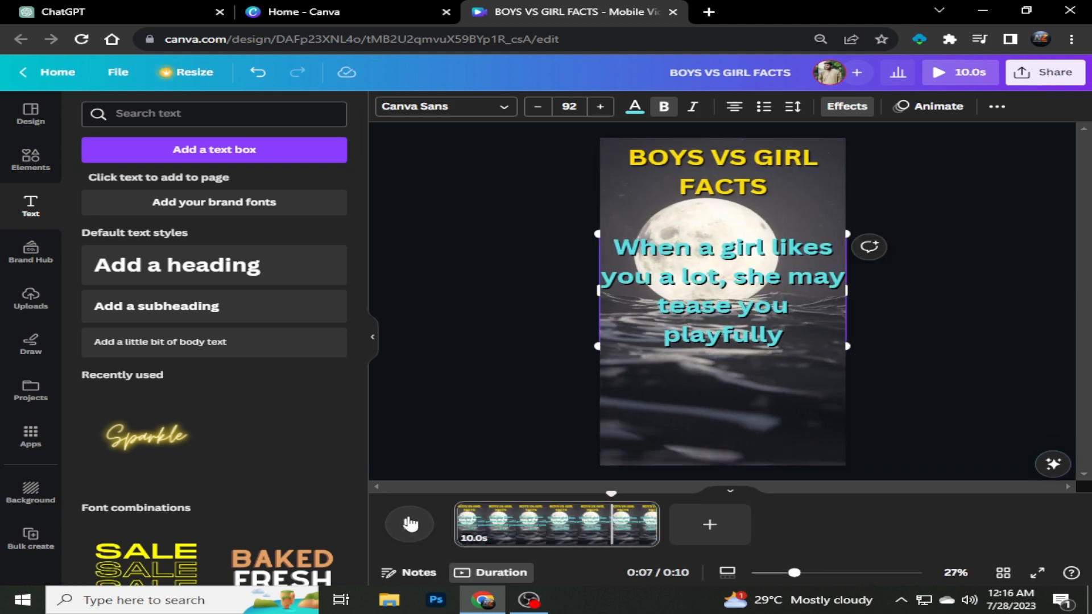
Step: Search the elements for "SEA RELAXING" and show the audio results
left_click(46, 168)
left_click(221, 113)
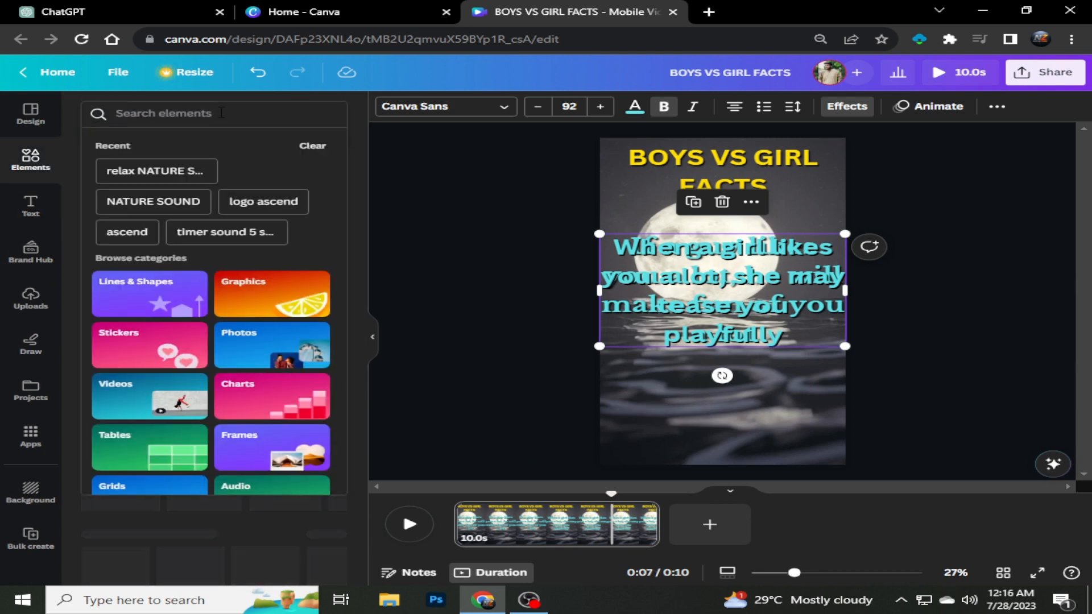
type("RELAX")
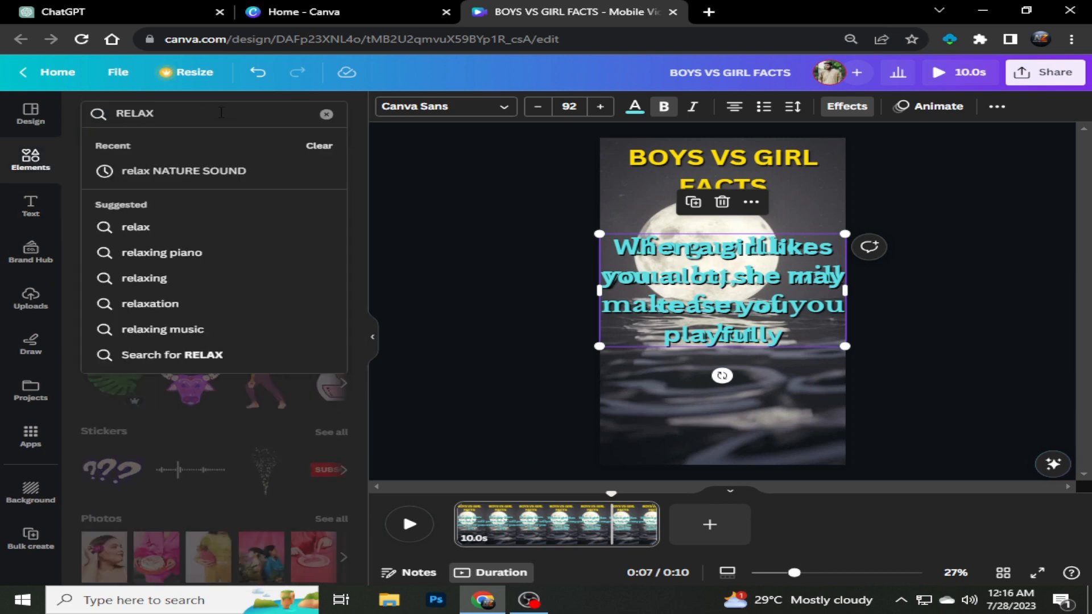
key("Return")
left_click(300, 151)
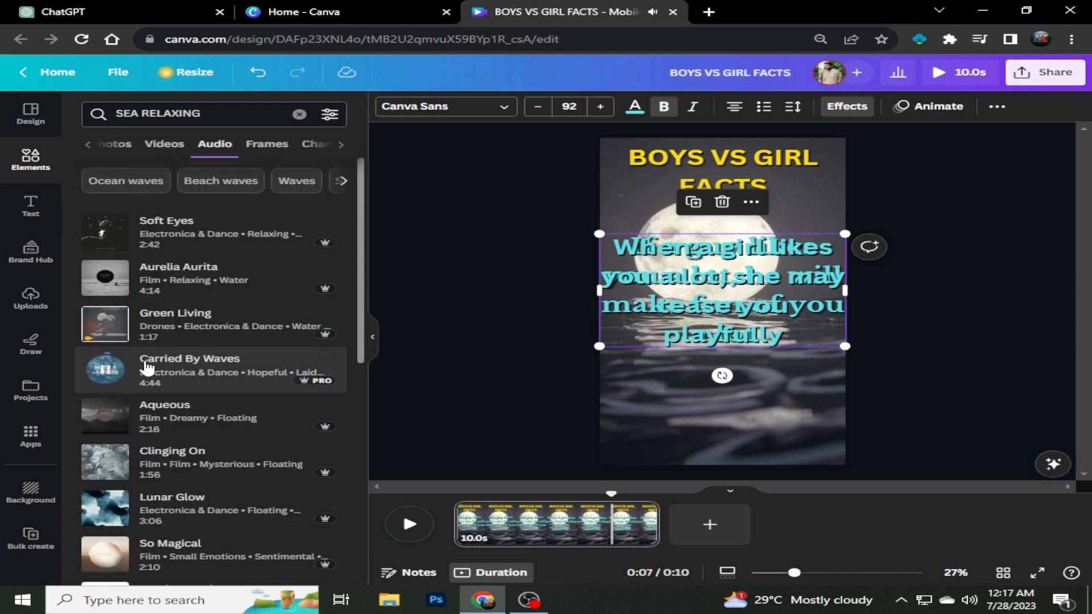
Step: Add the Carried By Waves track to the video, set its volume to 16 and play the video
left_click_drag(185, 366, 459, 528)
left_click(600, 108)
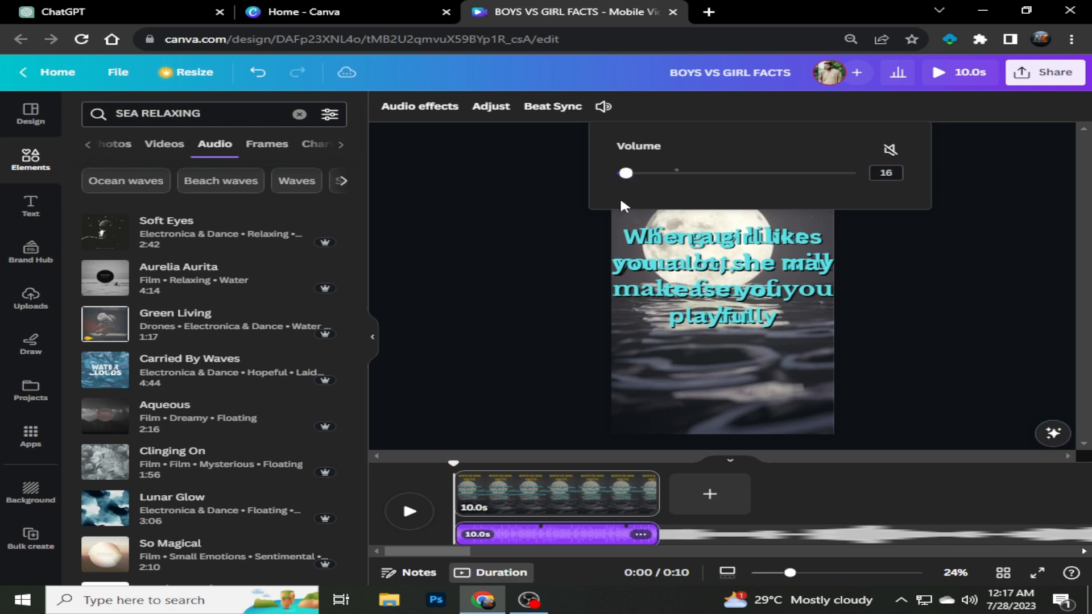
left_click(409, 508)
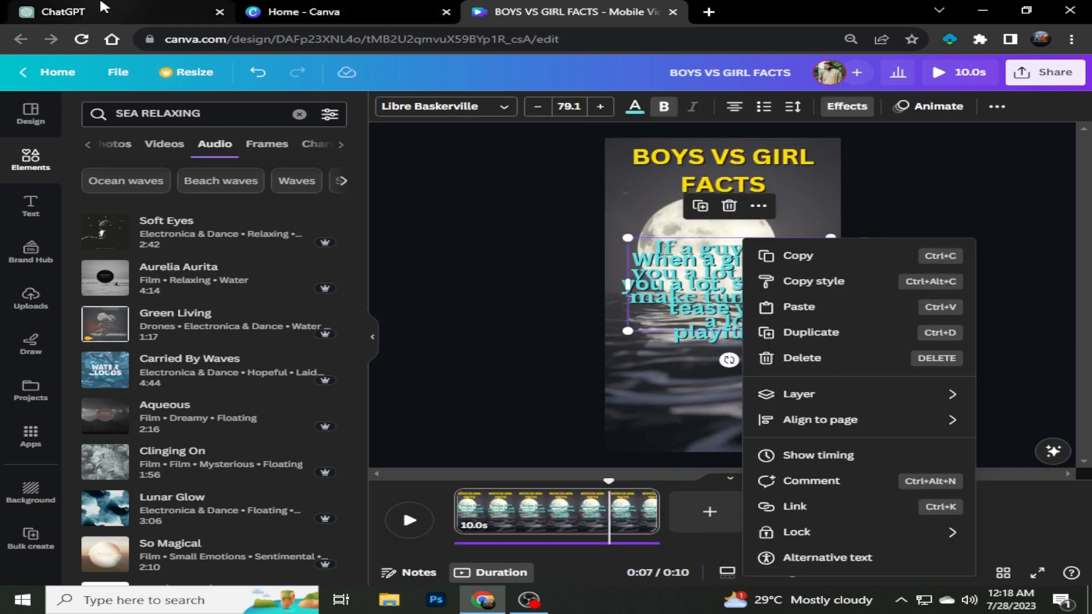
Step: Start a bulk creation with manually entered data and clear the sample names and emails from the table
left_click(31, 537)
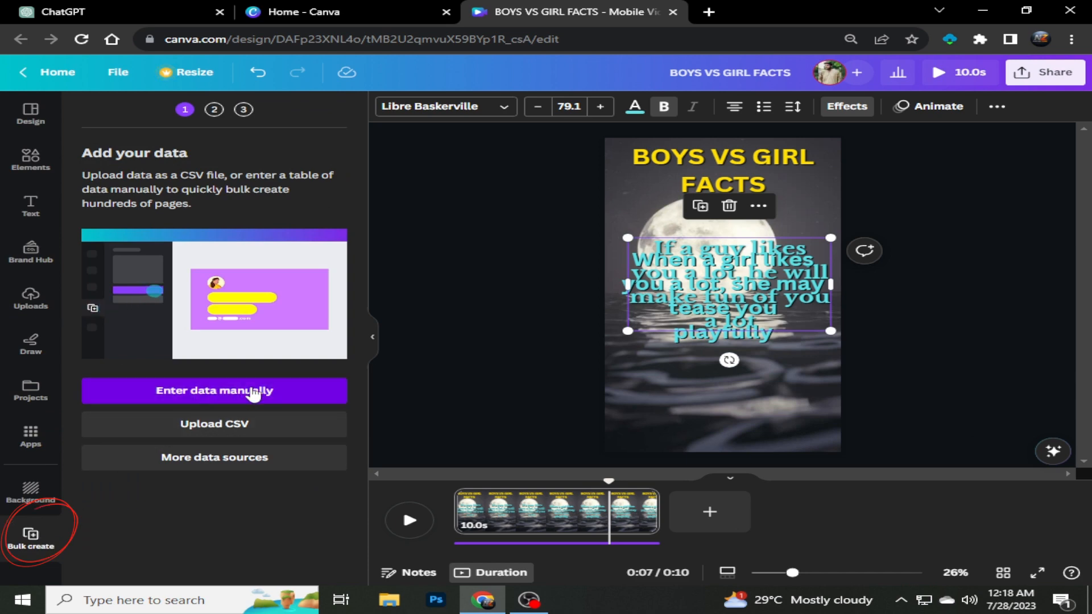
left_click(181, 390)
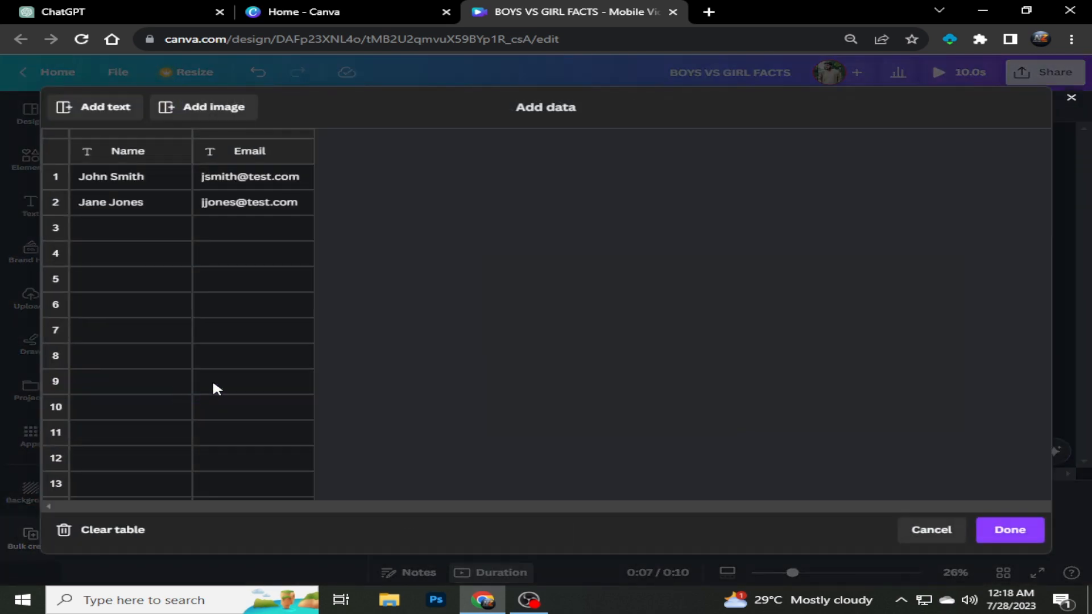
left_click(103, 540)
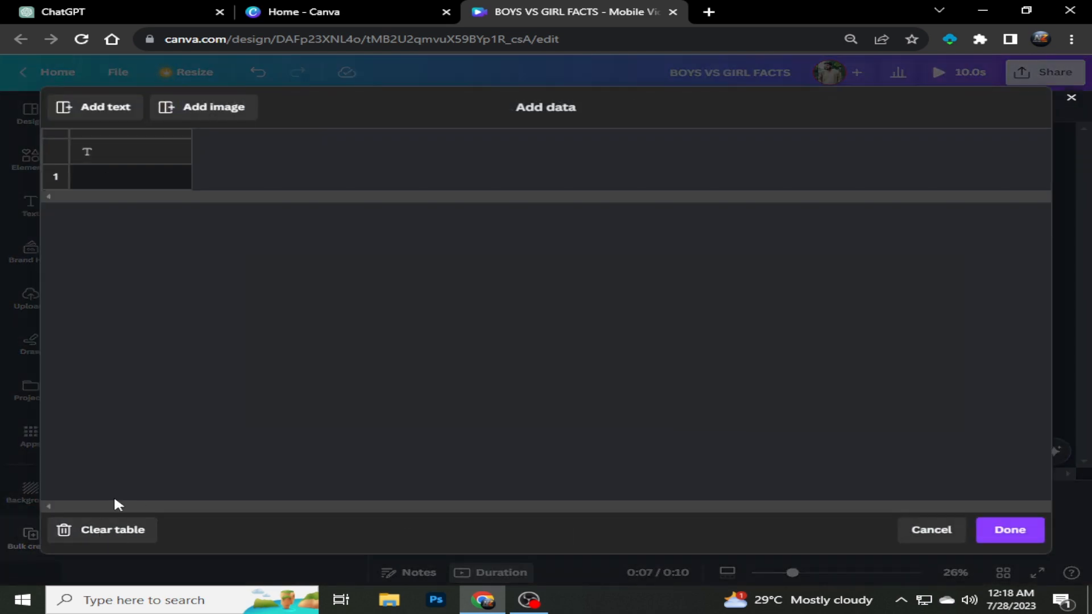
Step: Copy the whole Boys Facts and Girls Facts table from ChatGPT into the Canva bulk data table and save it
left_click(99, 8)
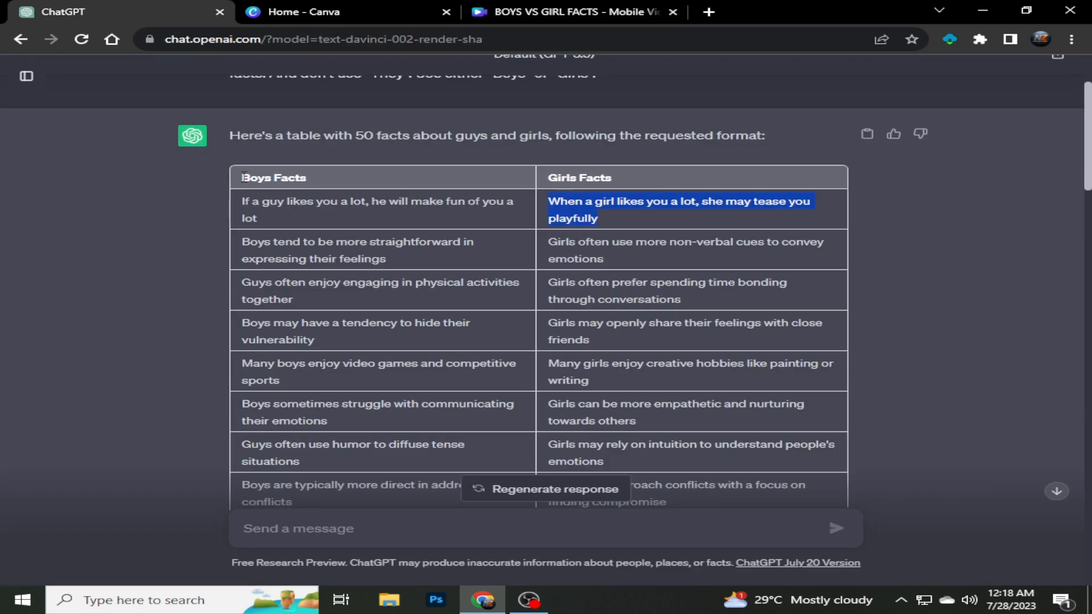
left_click_drag(437, 219, 741, 359)
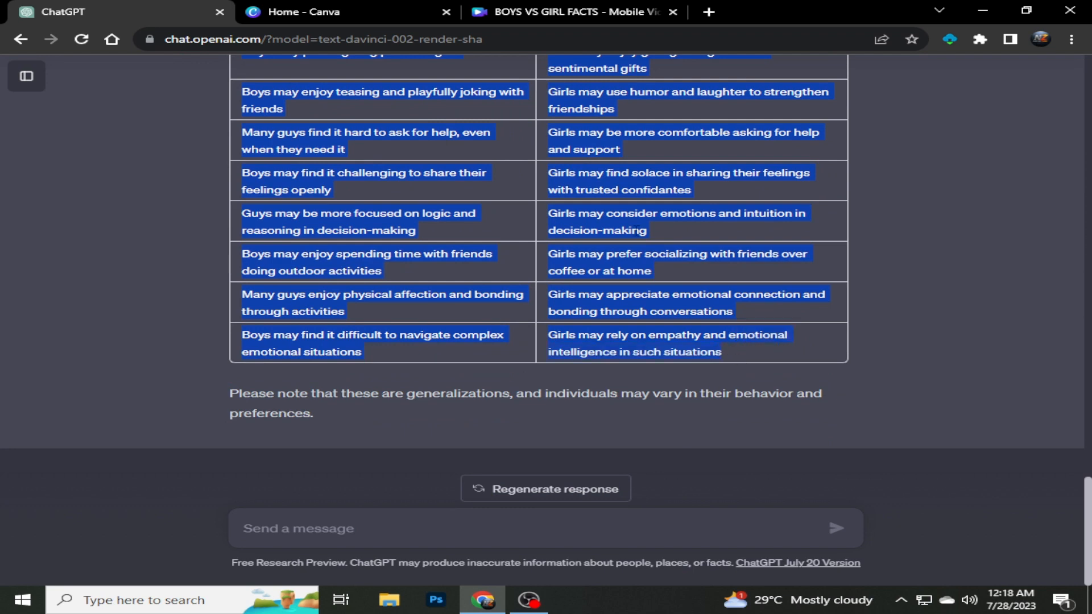
left_click(527, 6)
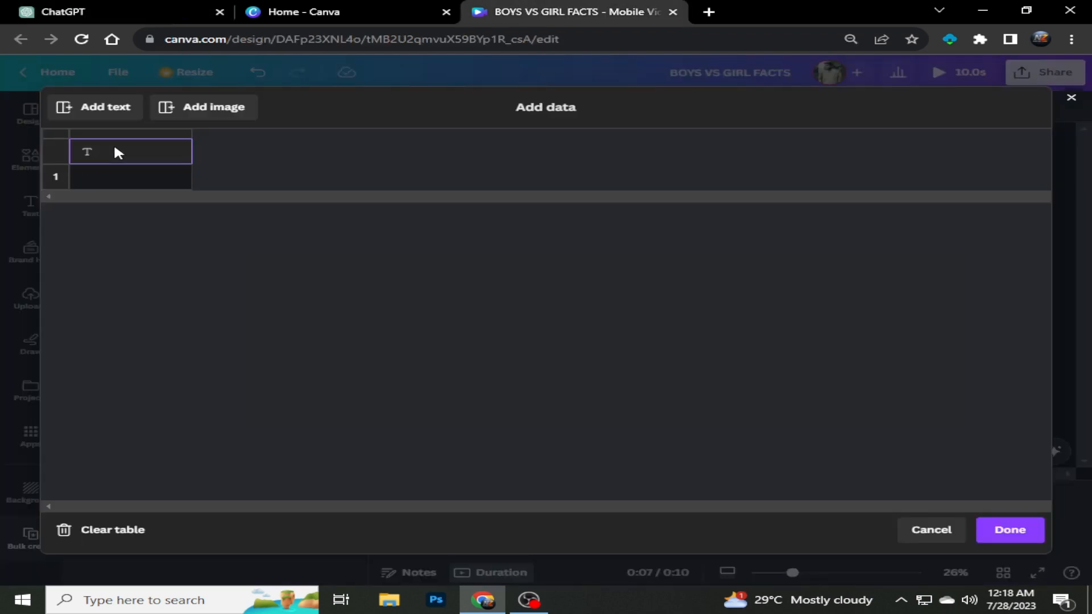
key("ctrl+v")
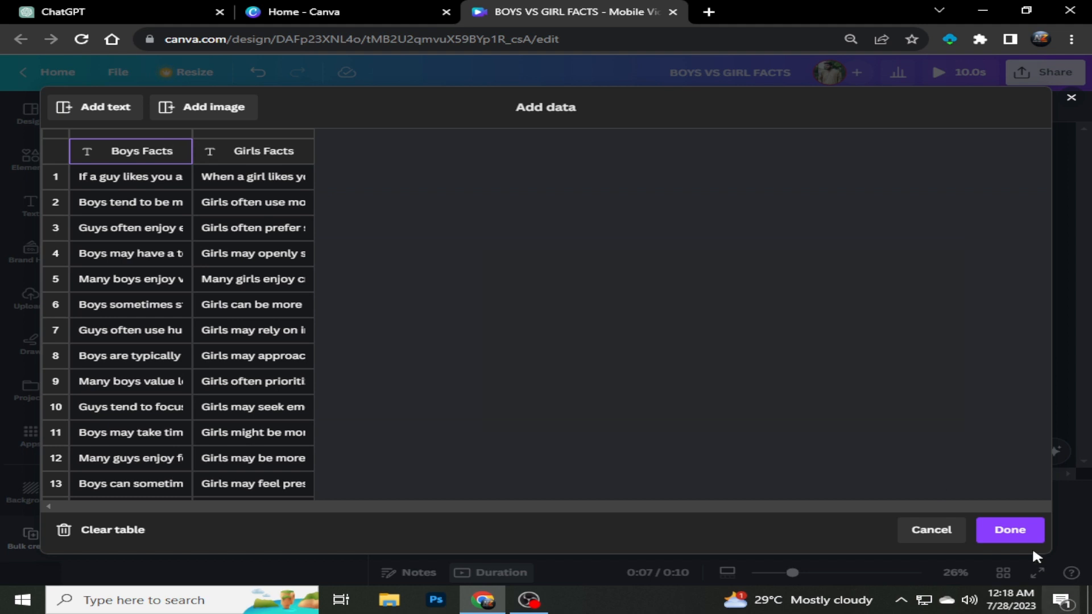
left_click(1004, 534)
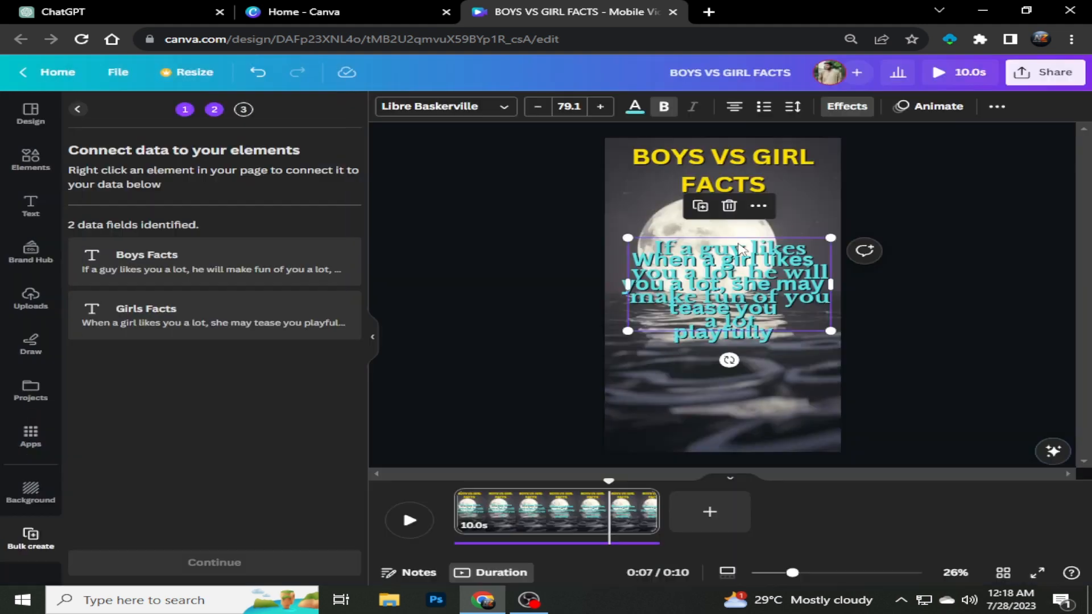
Step: Connect the guy fact text to the Boys Facts data field
right_click(734, 251)
mouse_move(812, 435)
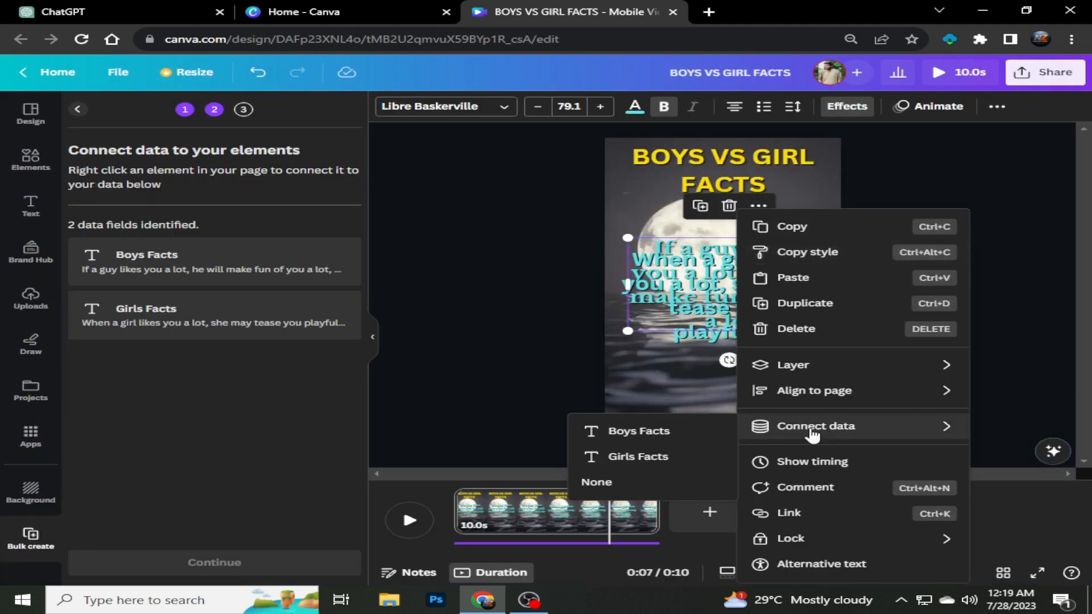
left_click(666, 435)
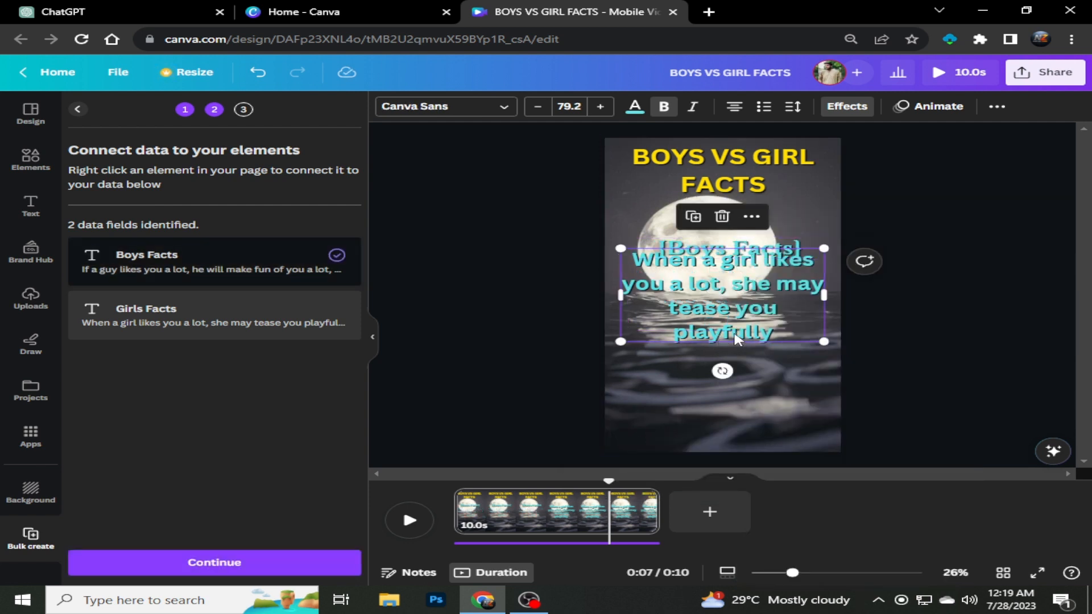
Step: Connect the girl fact text to the Girls Facts data field and move it exactly over the boys' text
right_click(738, 340)
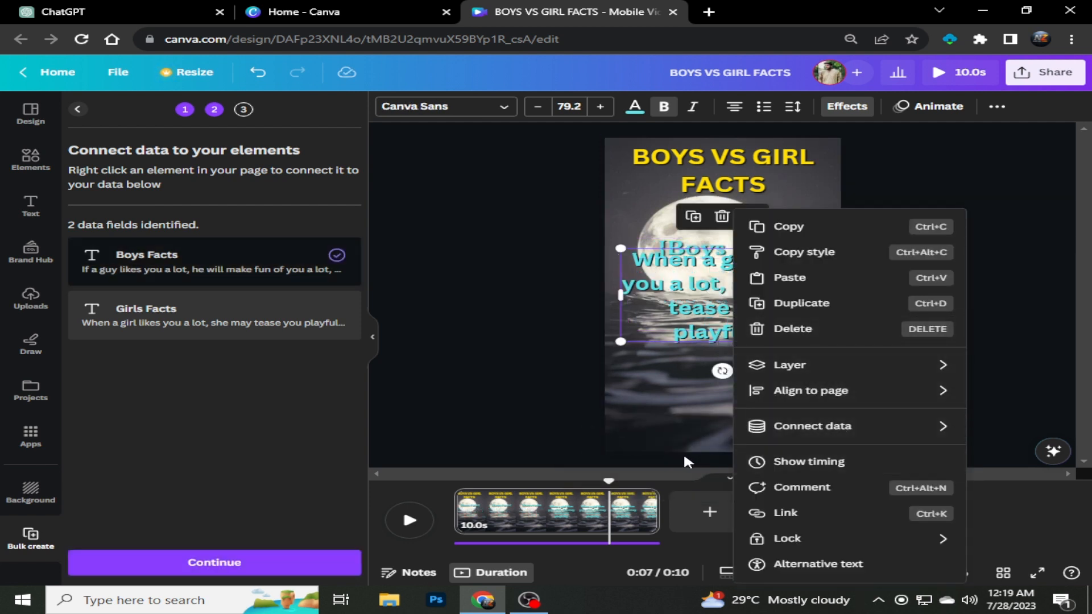
mouse_move(738, 432)
left_click(648, 457)
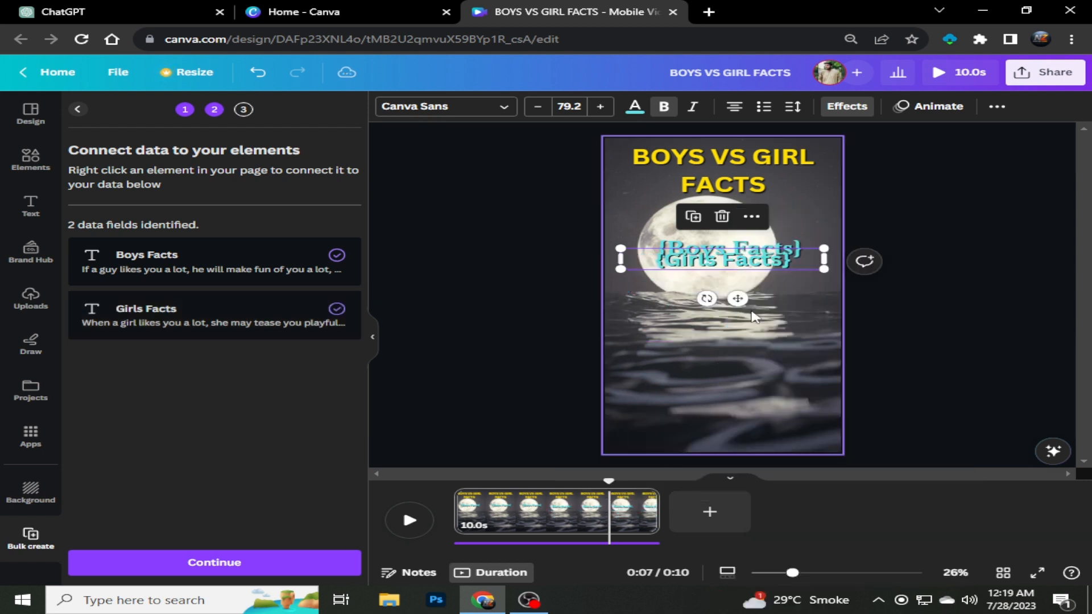
left_click_drag(737, 302, 743, 292)
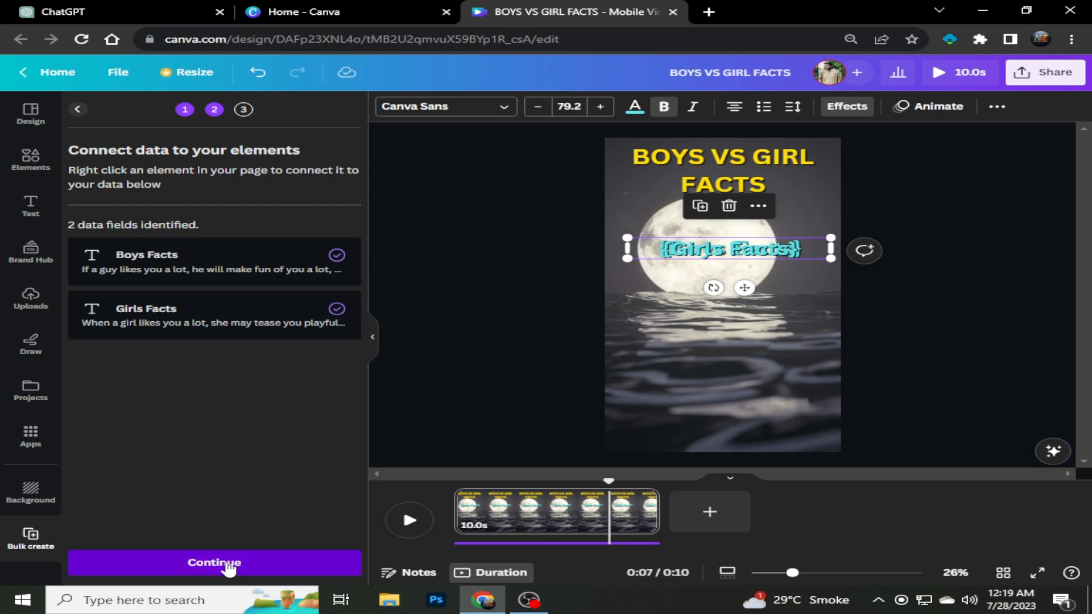
Step: Generate the bulk pages from the fact rows and play back the new video
left_click(227, 563)
left_click_drag(354, 243, 329, 489)
left_click(250, 555)
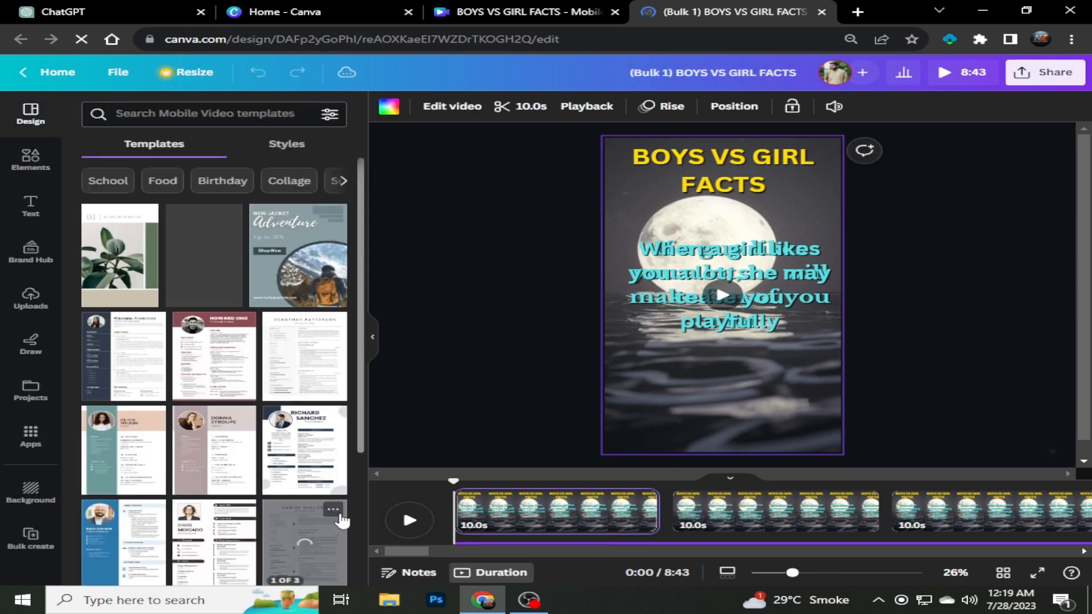
left_click(407, 520)
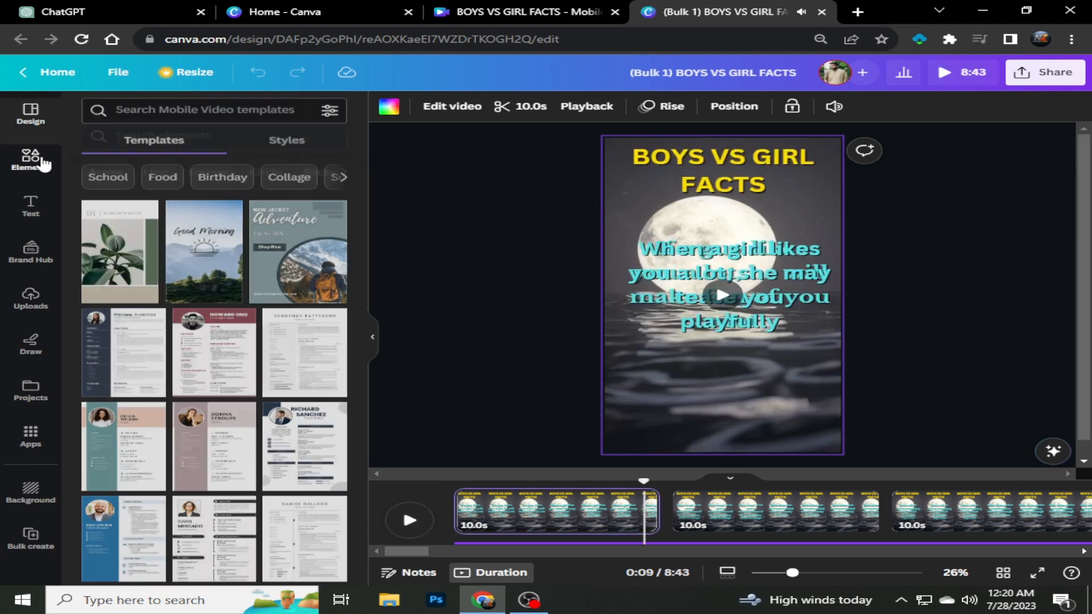
Step: Search the elements for "NATURE" and narrow the results to filtered videos
left_click(30, 159)
type("NATURE")
key("Return")
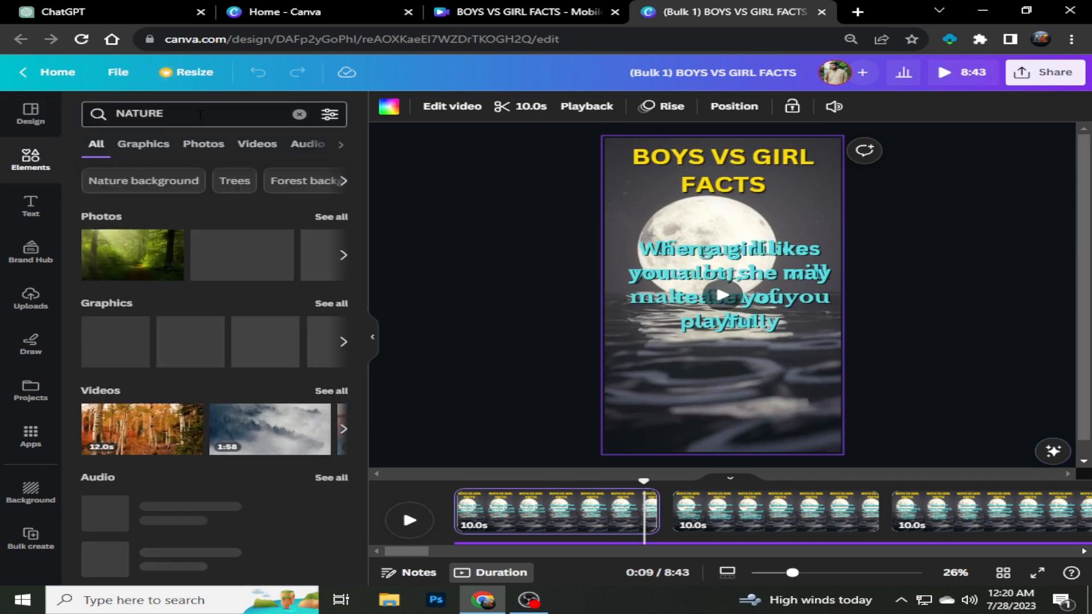
left_click(259, 144)
left_click(330, 115)
left_click(103, 303)
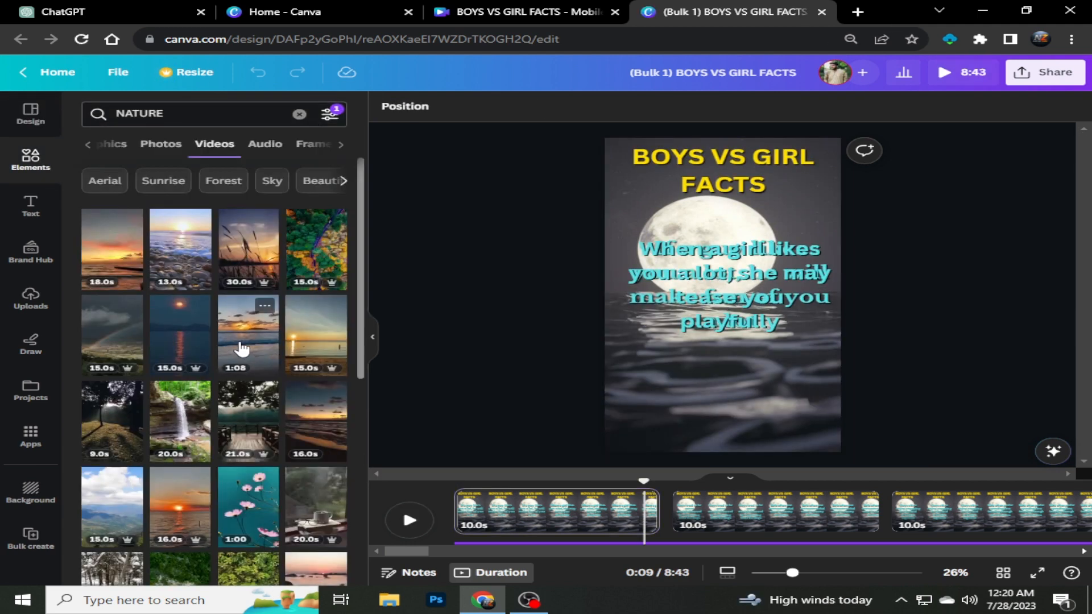
Step: Replace the second page's moon background with the 1:08 sea sunset video
left_click(245, 339)
key("Delete")
left_click_drag(248, 340, 732, 511)
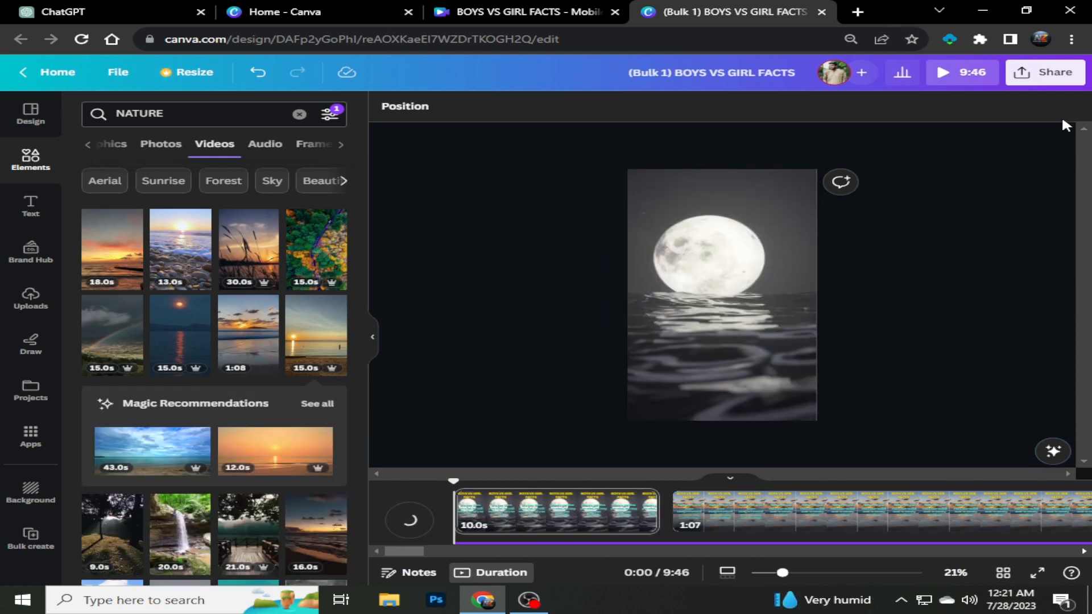
Step: Dismiss the Instagram publishing offer and set up an MP4 Video download of all pages as one file
left_click(1041, 80)
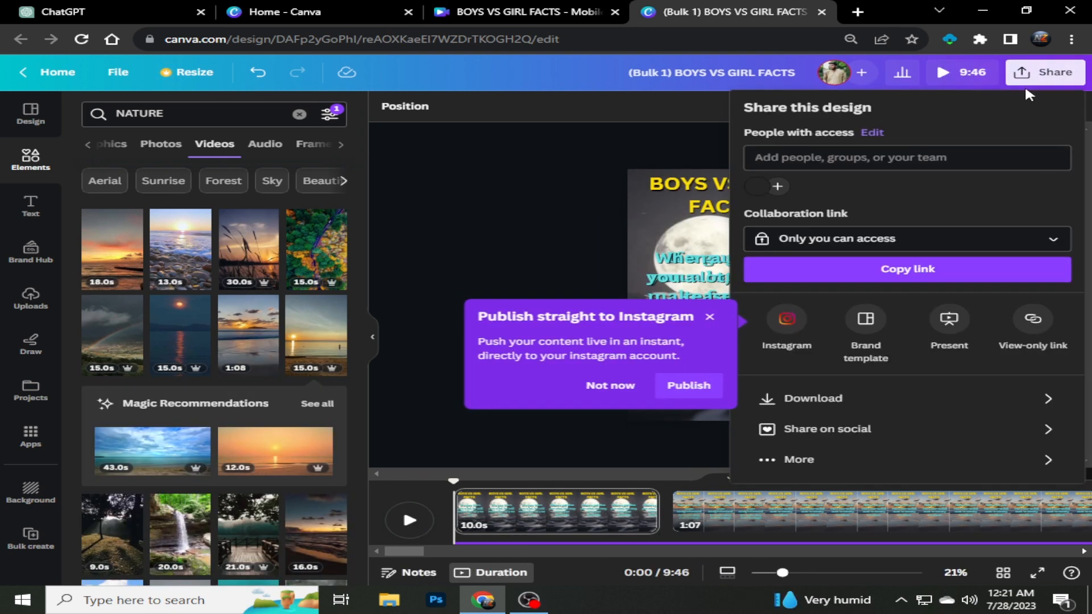
left_click(640, 389)
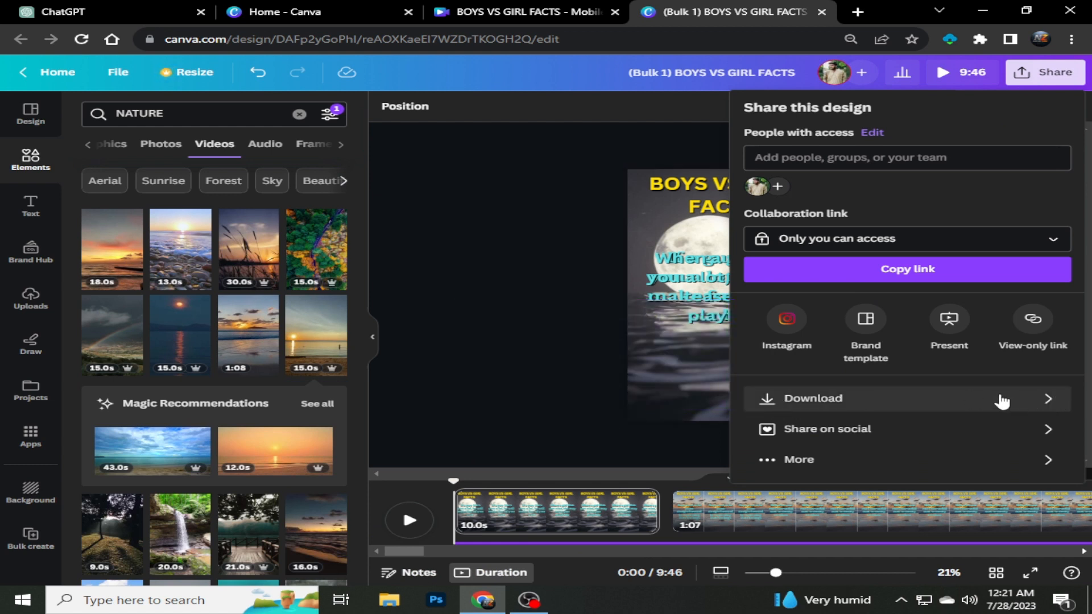
left_click(1001, 400)
left_click(753, 302)
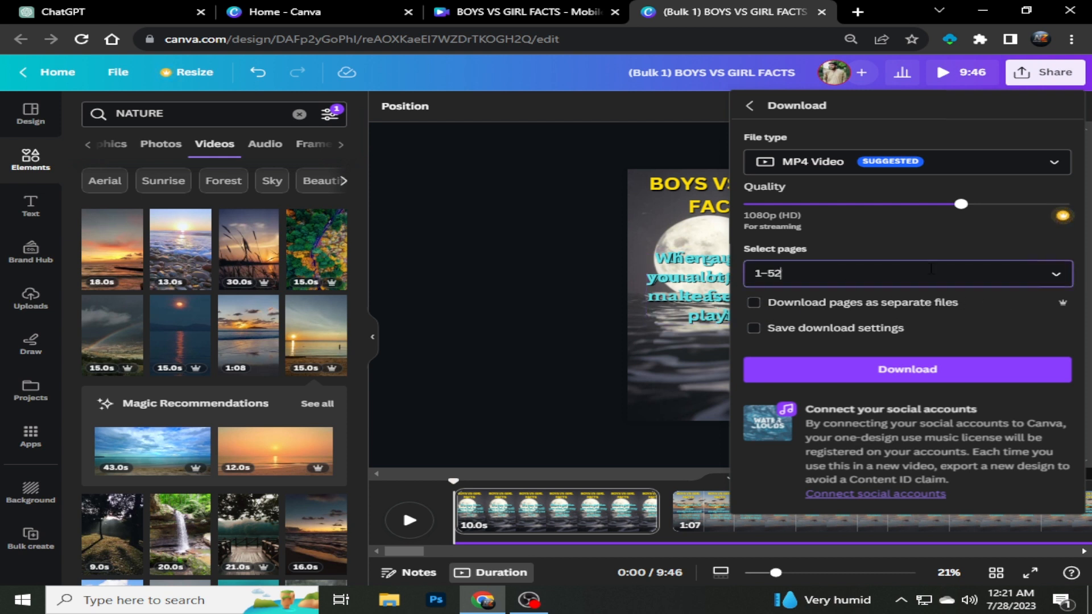
left_click(931, 271)
left_click(936, 250)
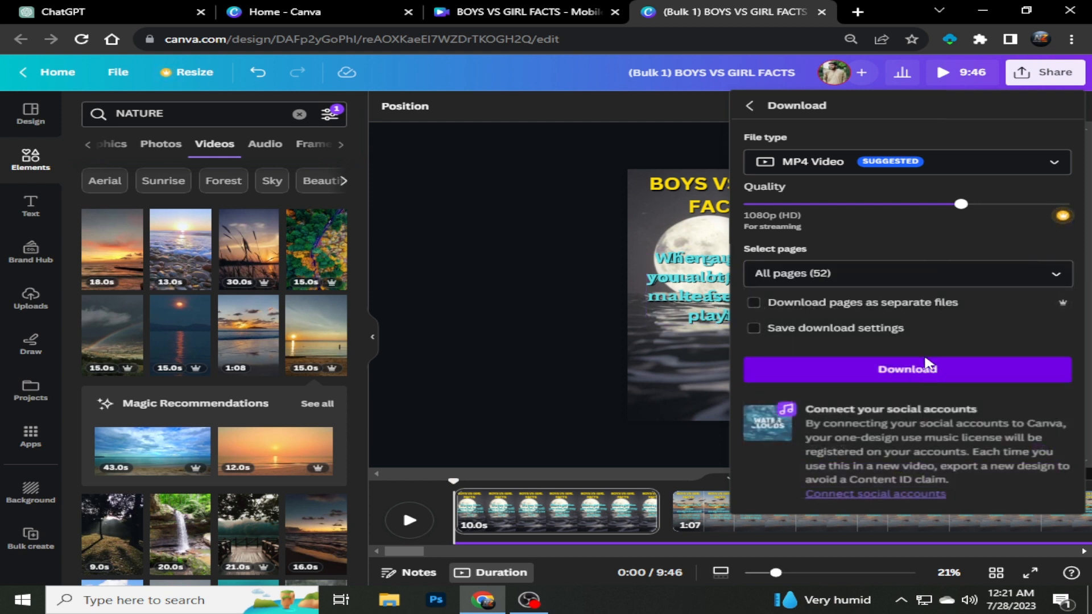